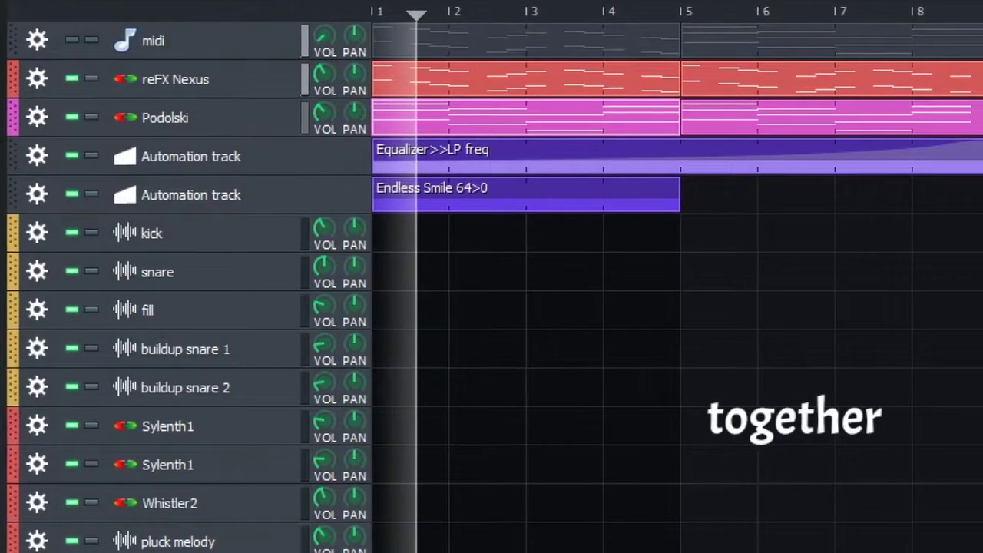
{"action": "scroll", "coordinate": [491, 284], "scroll_direction": "down", "scroll_amount": 5}
{"action": "scroll", "coordinate": [491, 284], "scroll_direction": "up", "scroll_amount": 5}
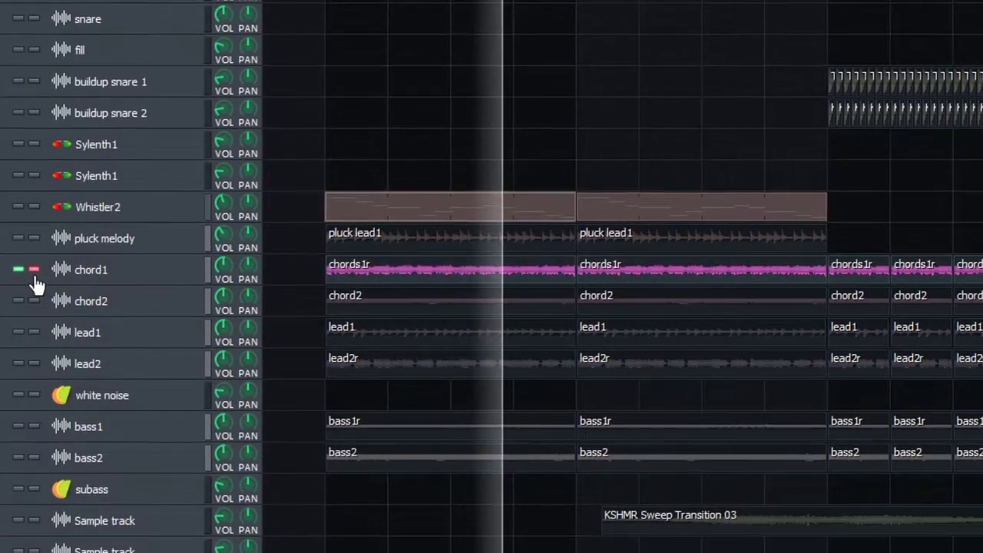
Inspect the equalizer in the effects chain of the chord1 mixer channel
{"action": "key", "text": "F9"}
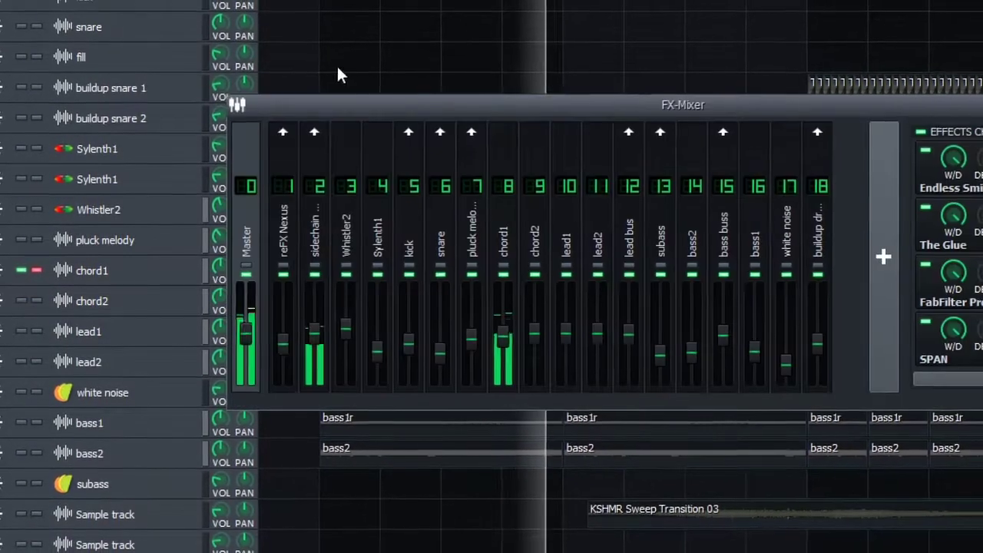
{"action": "left_click", "coordinate": [508, 228]}
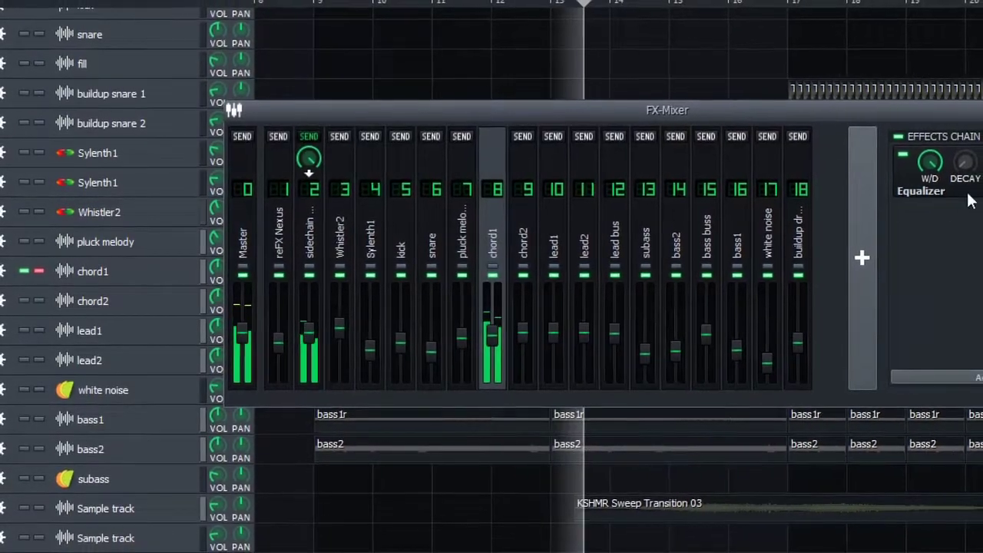
{"action": "left_click", "coordinate": [982, 163]}
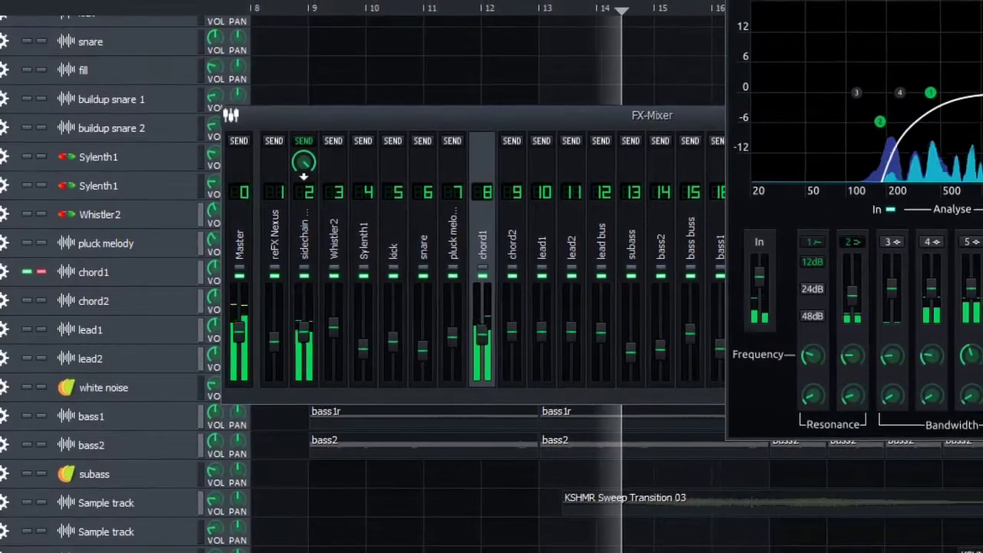
{"action": "left_click", "coordinate": [982, 0]}
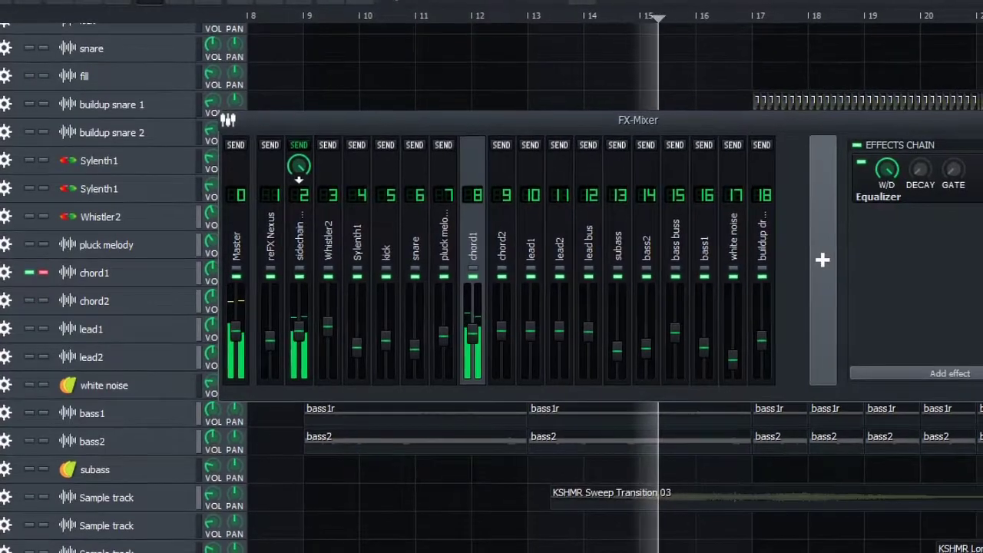
{"action": "key", "text": "F9"}
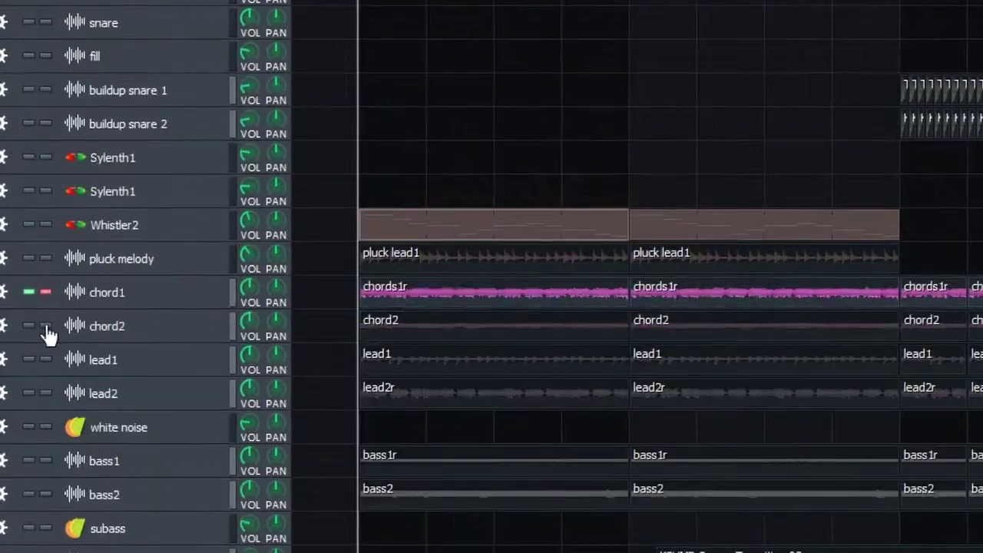
Solo the chord2 track and inspect the equalizer on its mixer channel
{"action": "left_click", "coordinate": [45, 300]}
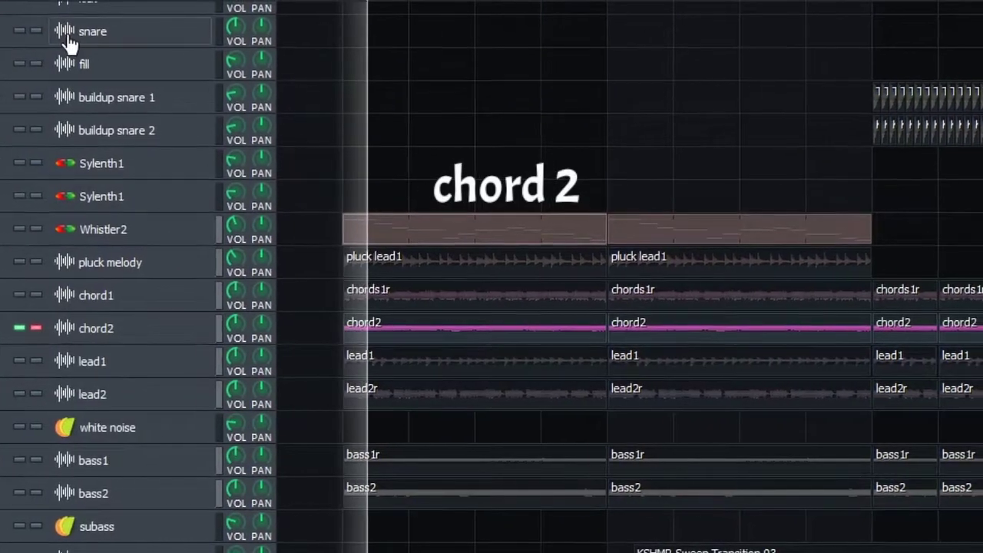
{"action": "key", "text": "F9"}
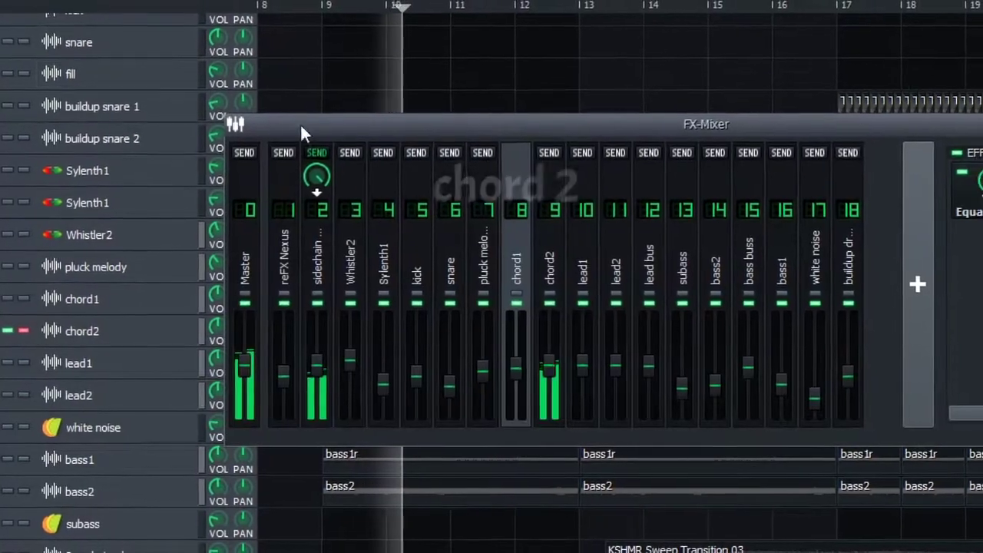
{"action": "left_click", "coordinate": [326, 256]}
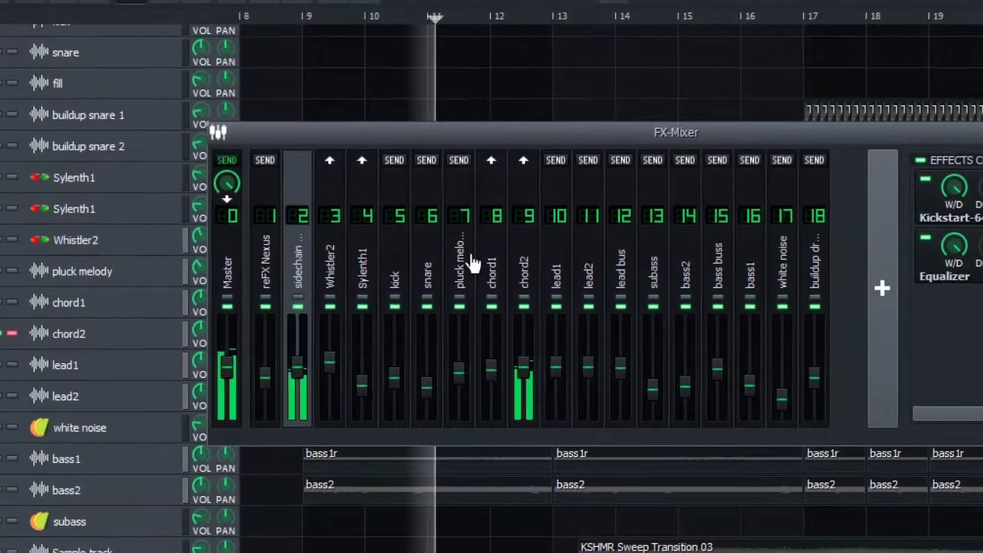
{"action": "left_click", "coordinate": [529, 265]}
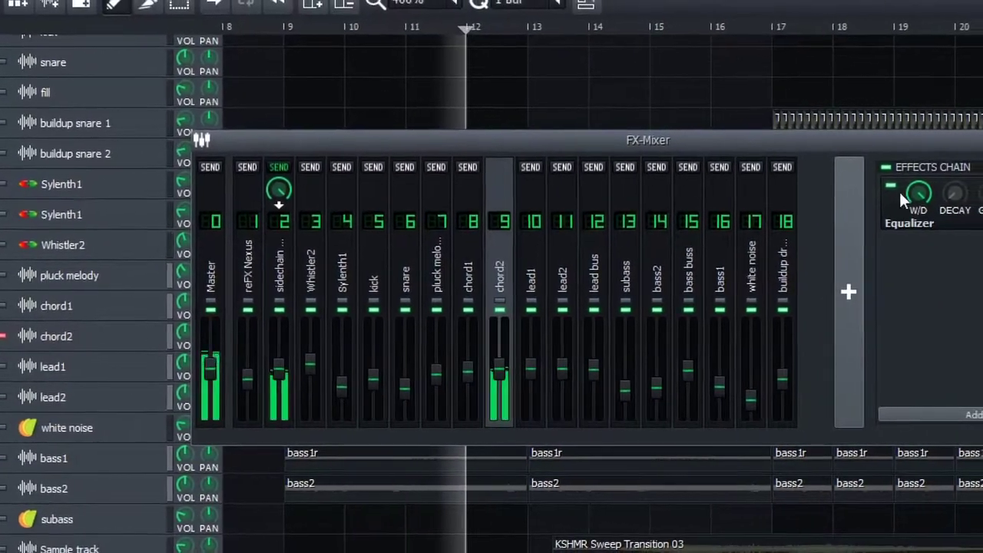
{"action": "left_click", "coordinate": [903, 196]}
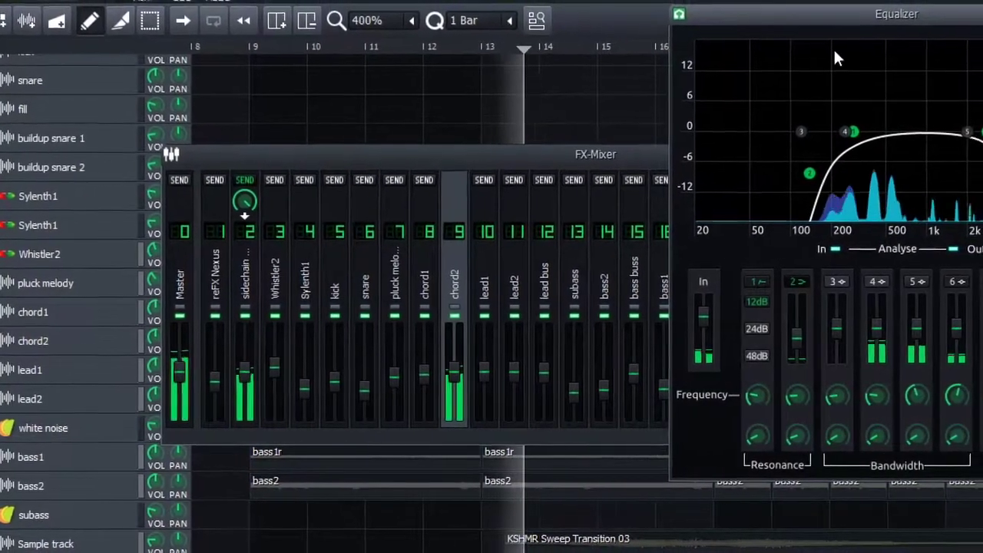
{"action": "left_click", "coordinate": [982, 11]}
Inspect the equalizer on mixer channel 2, the sidechain channel, and close the mixer
{"action": "left_click", "coordinate": [233, 262]}
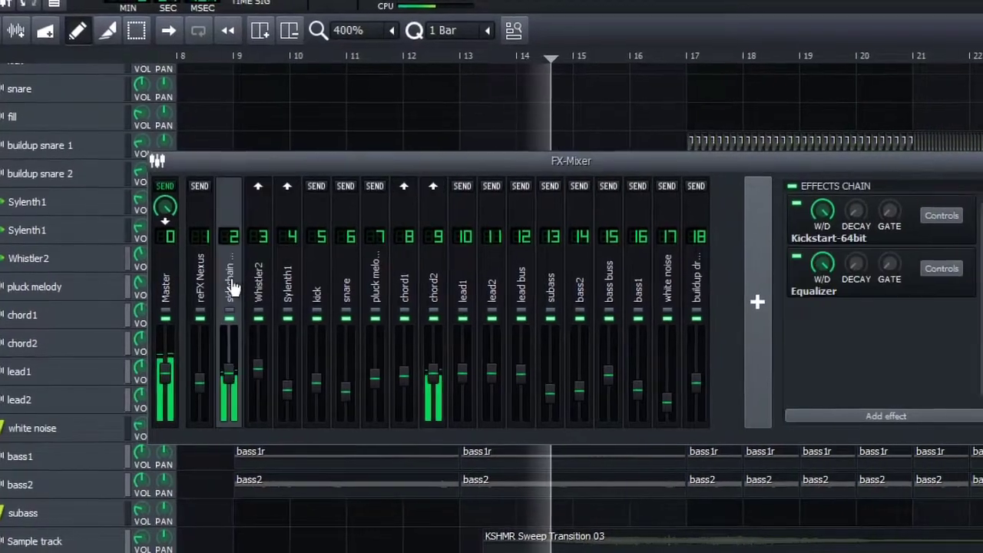
{"action": "left_click", "coordinate": [905, 271]}
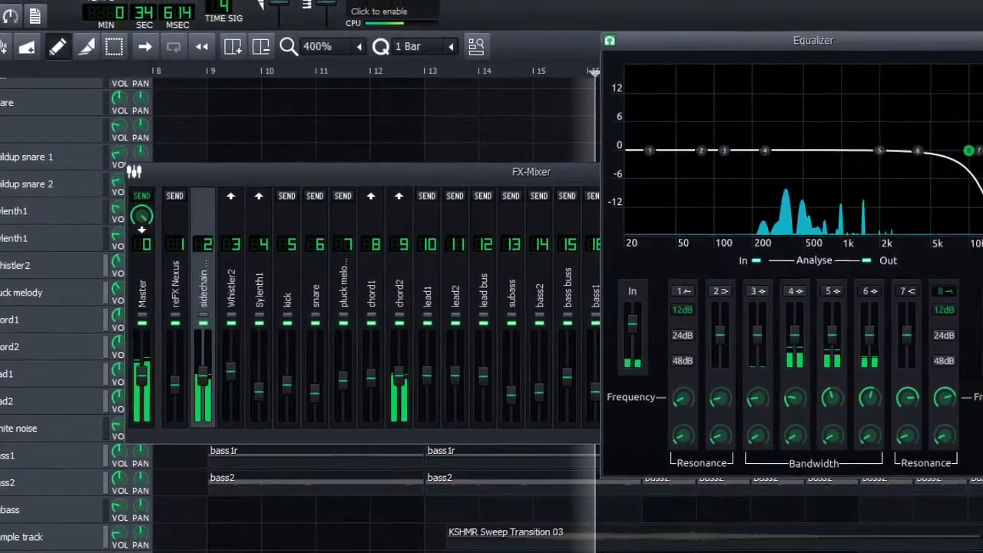
{"action": "left_click", "coordinate": [982, 40]}
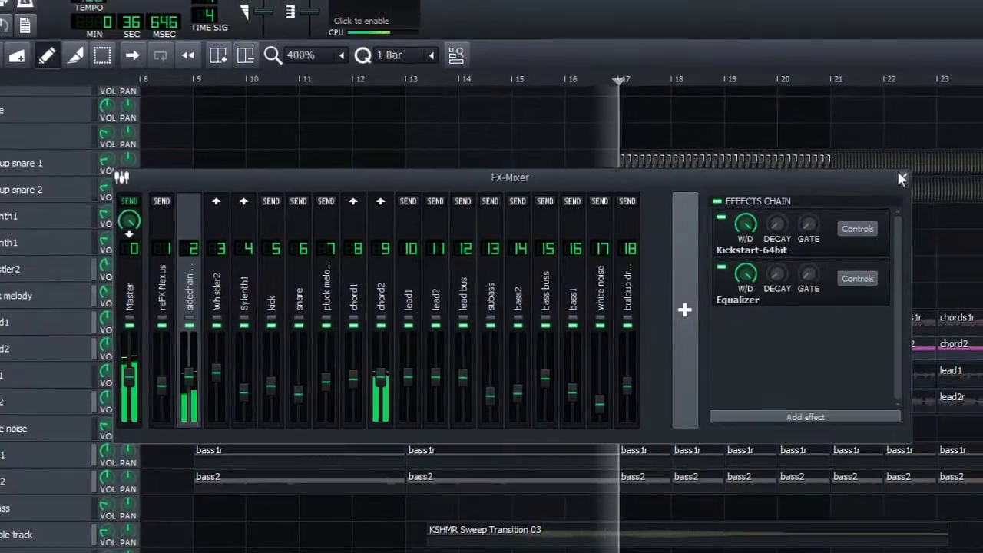
{"action": "left_click", "coordinate": [901, 179]}
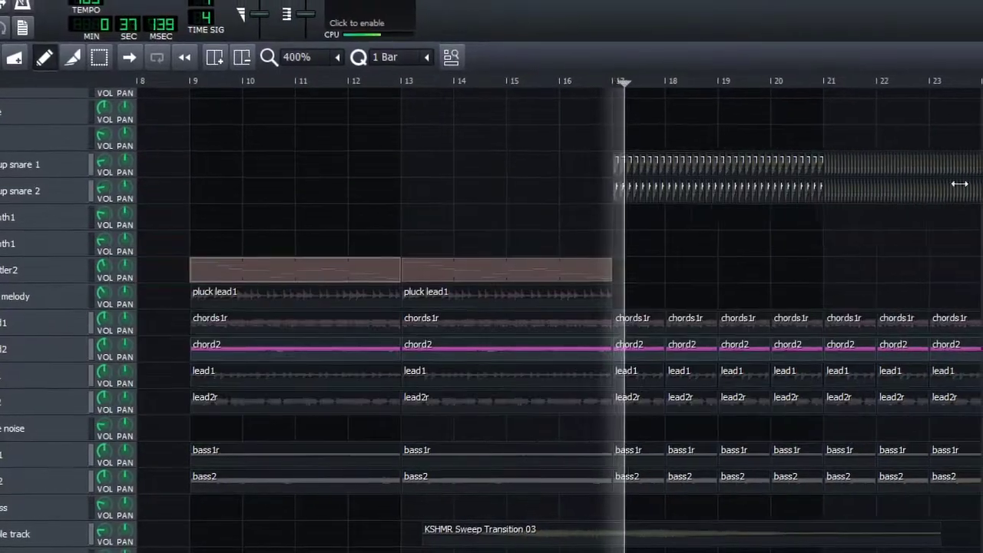
Solo the lead1, lead2 and chord1 tracks one after another to audition each part
{"action": "left_click", "coordinate": [66, 340]}
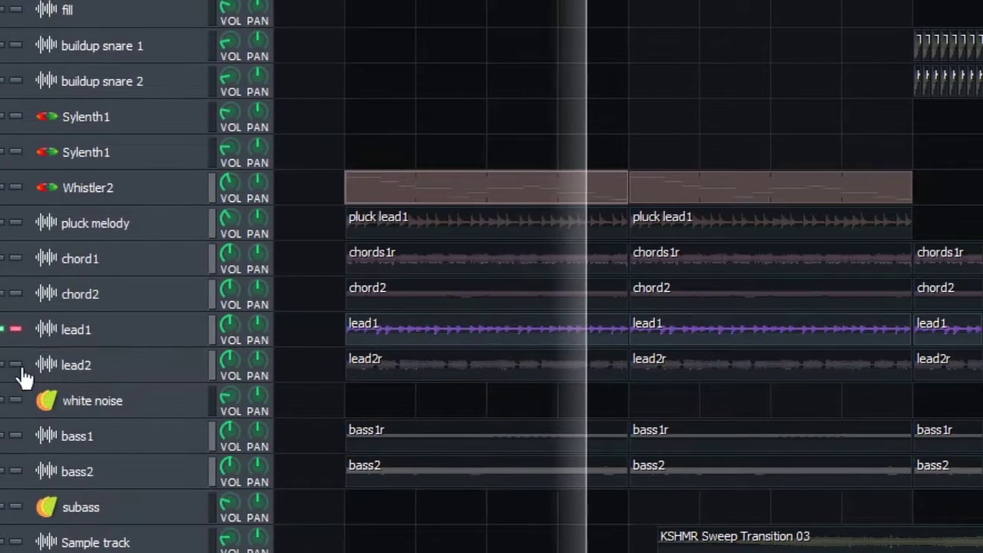
{"action": "left_click", "coordinate": [9, 366]}
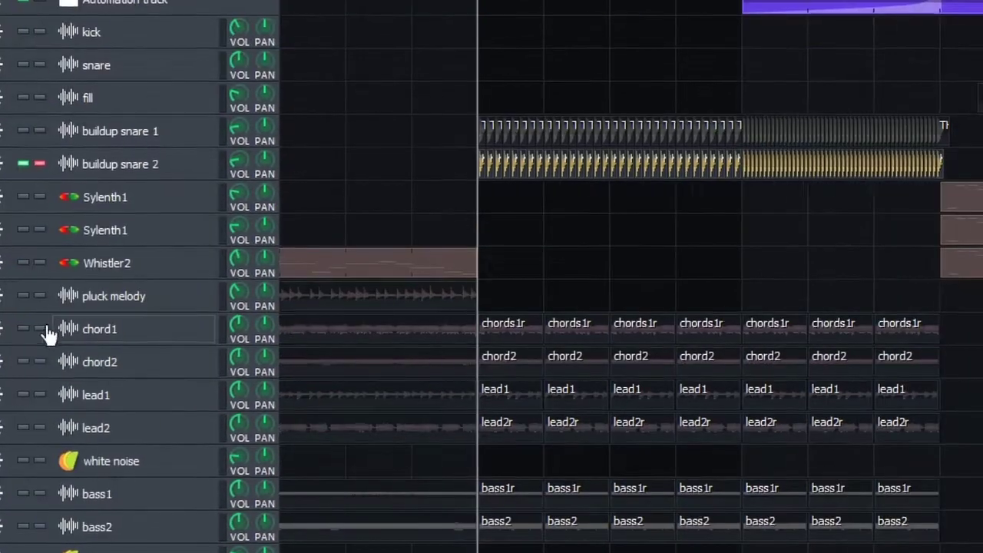
{"action": "right_click", "coordinate": [20, 331]}
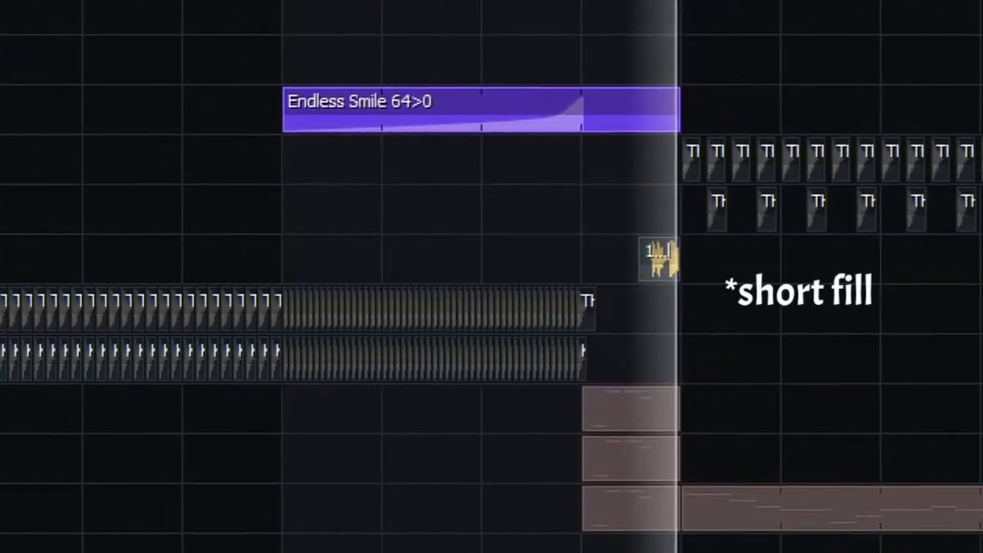
Play the full buildup and inspect the Endless Smile effect on the Master mixer channel
{"action": "key", "text": "space"}
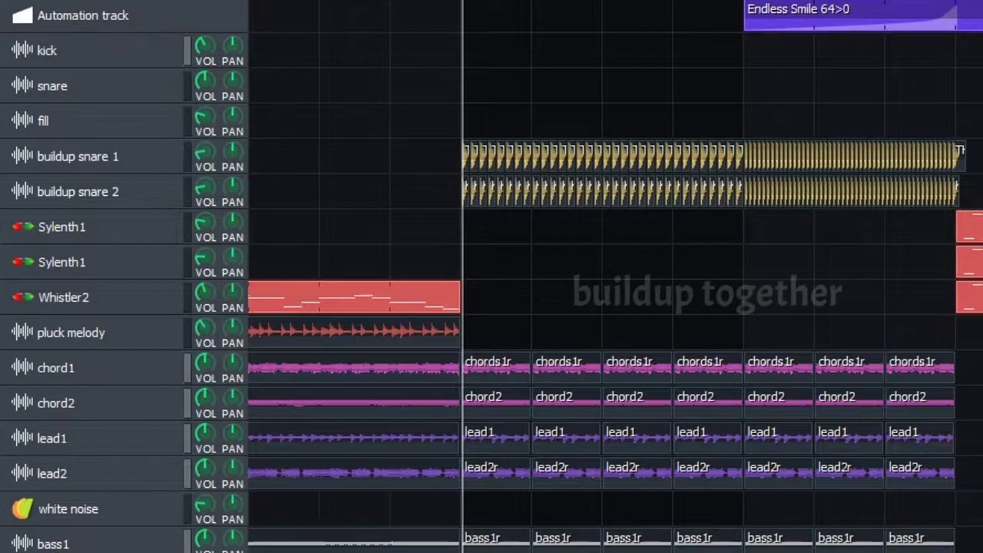
{"action": "key", "text": "space"}
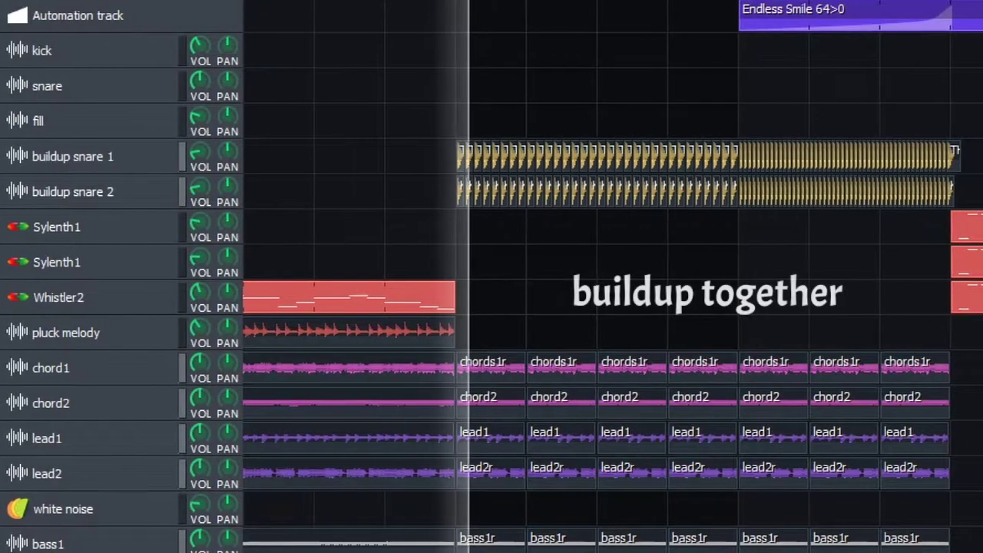
{"action": "key", "text": "F9"}
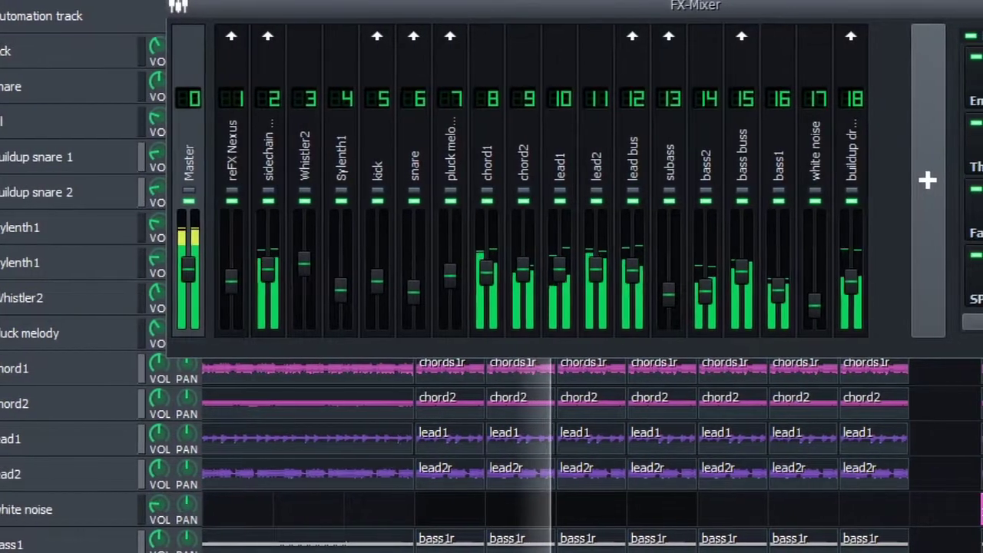
{"action": "left_click", "coordinate": [979, 73]}
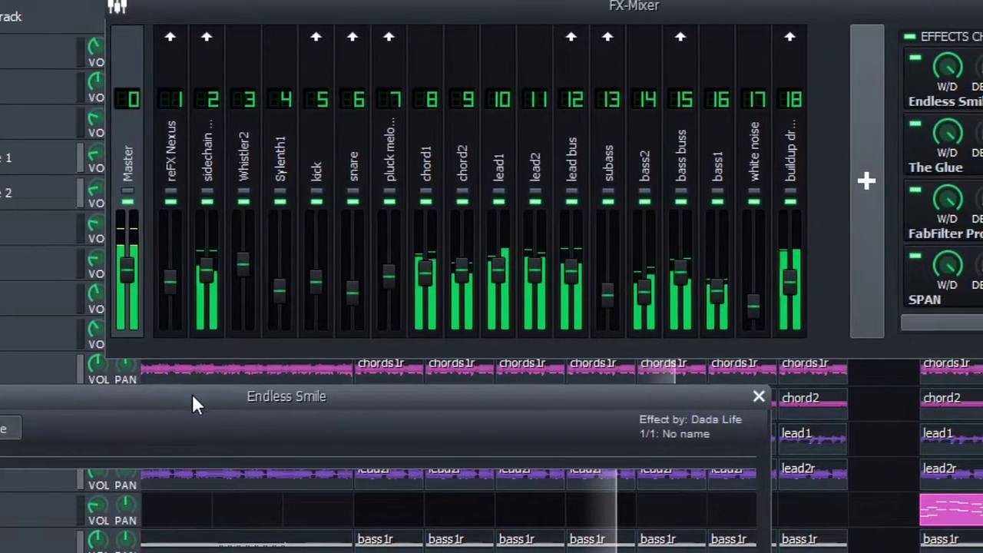
{"action": "left_click_drag", "start_coordinate": [193, 395], "coordinate": [292, 4]}
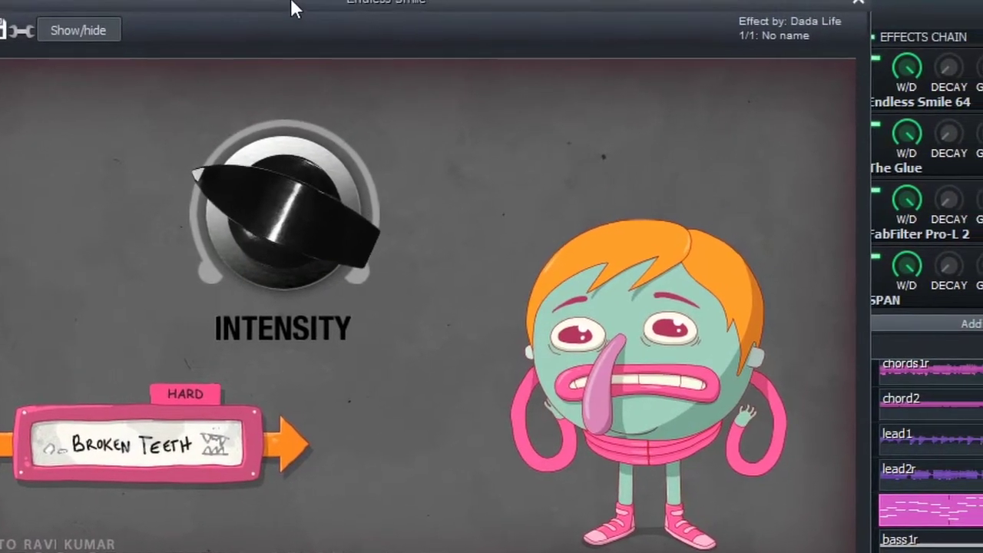
{"action": "left_click", "coordinate": [842, 4]}
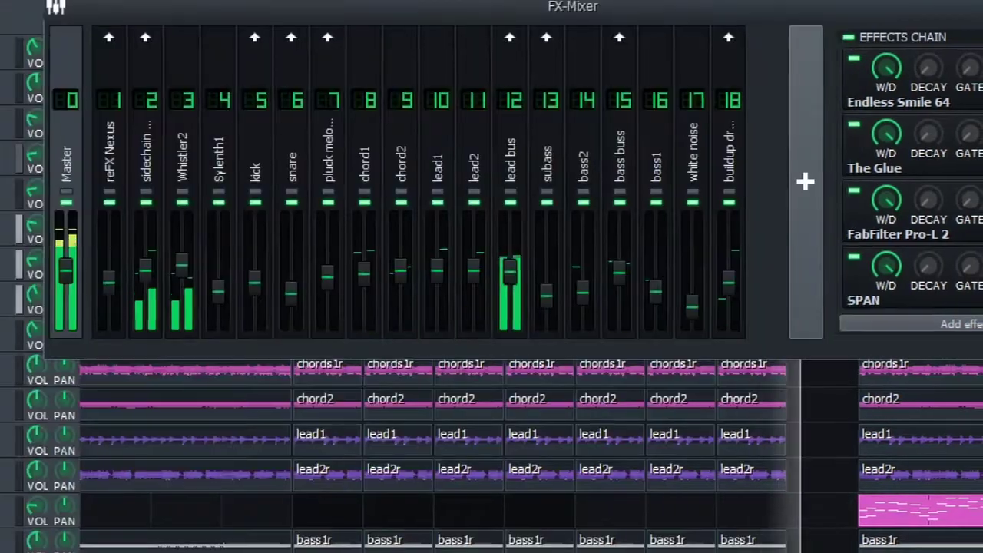
{"action": "key", "text": "F9"}
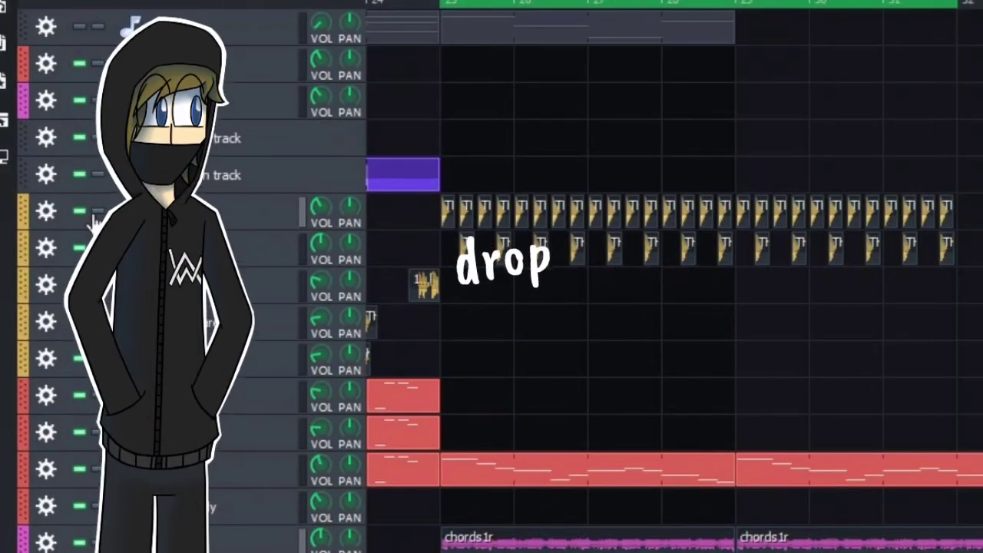
Solo the kick track in the drop and bring in the snare track alongside it
{"action": "left_click", "coordinate": [98, 211]}
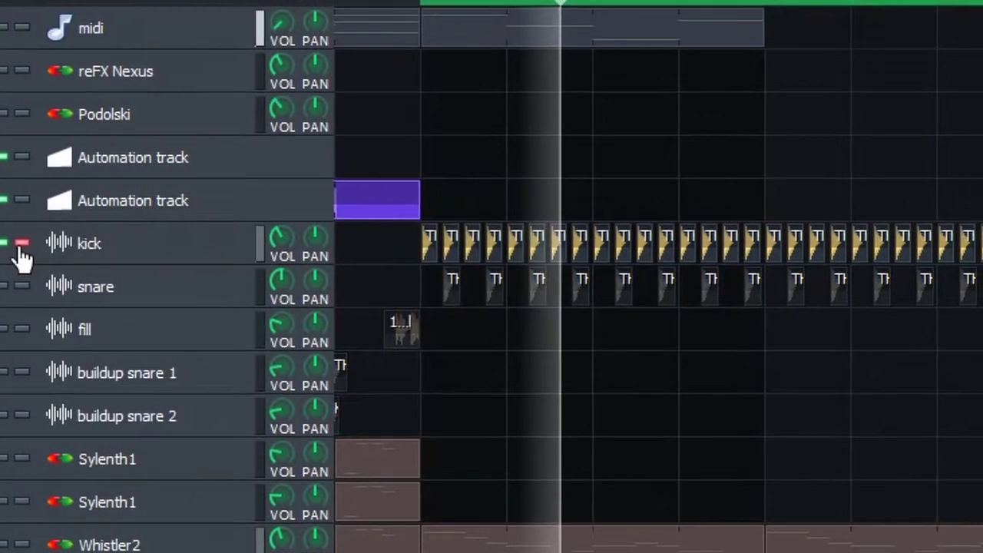
{"action": "left_click", "coordinate": [9, 285]}
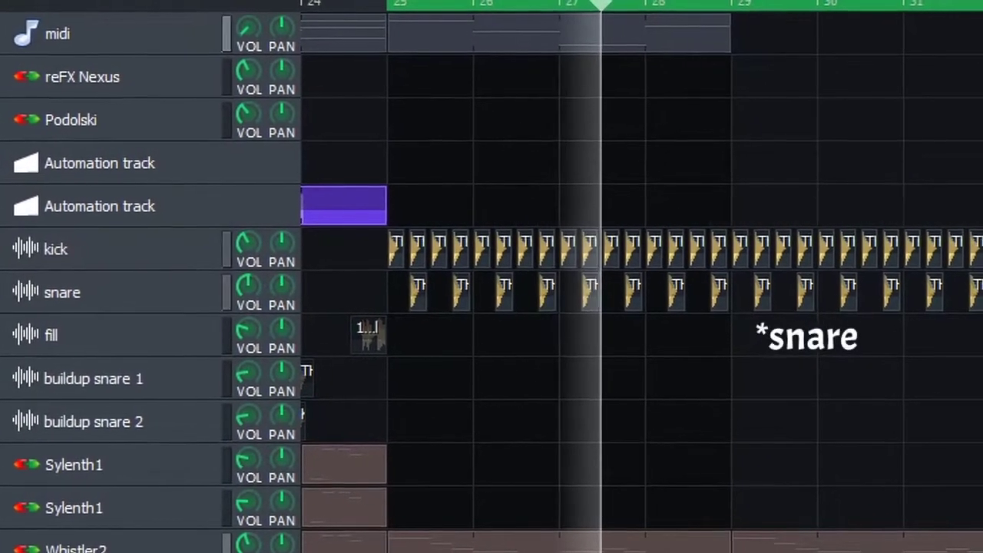
Open the Whistler2 clip at bar 25 and inspect the equalizer on the Whistler2 mixer channel
{"action": "scroll", "coordinate": [615, 284], "scroll_direction": "down", "scroll_amount": 4}
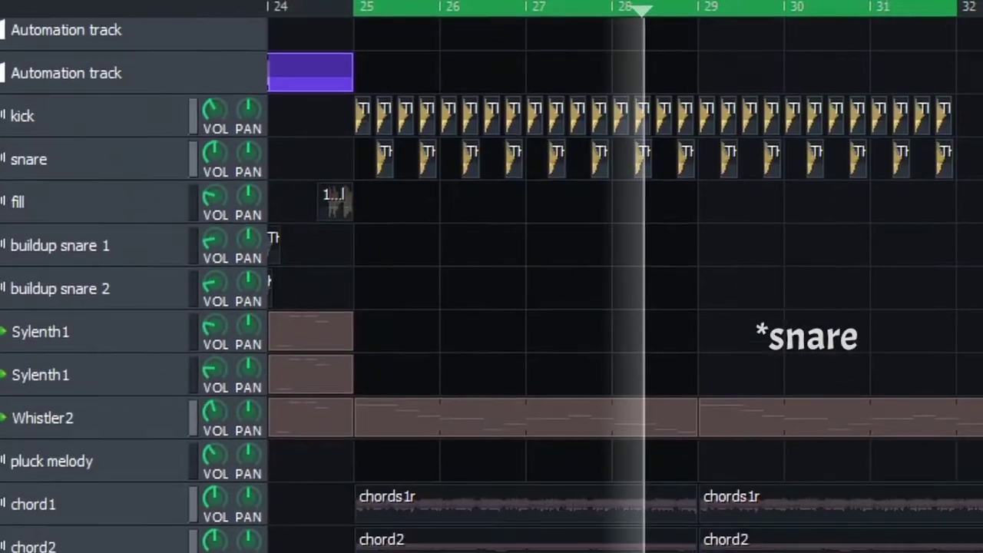
{"action": "scroll", "coordinate": [614, 284], "scroll_direction": "up", "scroll_amount": 1}
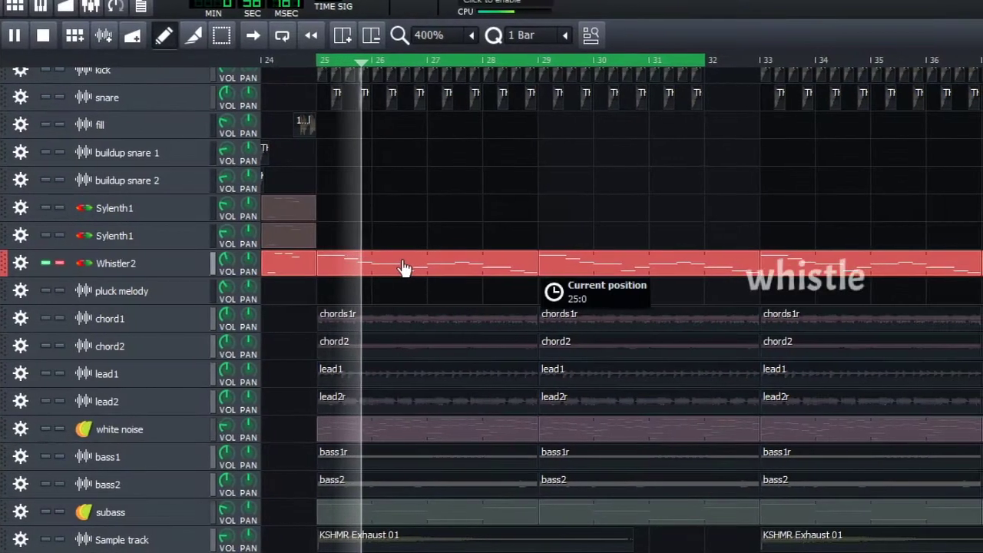
{"action": "double_click", "coordinate": [405, 268]}
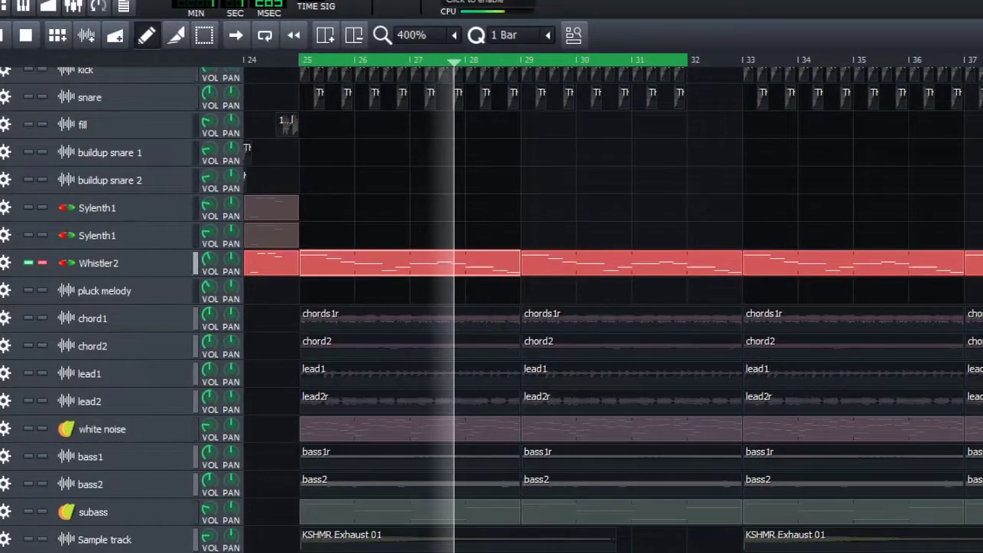
{"action": "left_click", "coordinate": [58, 6]}
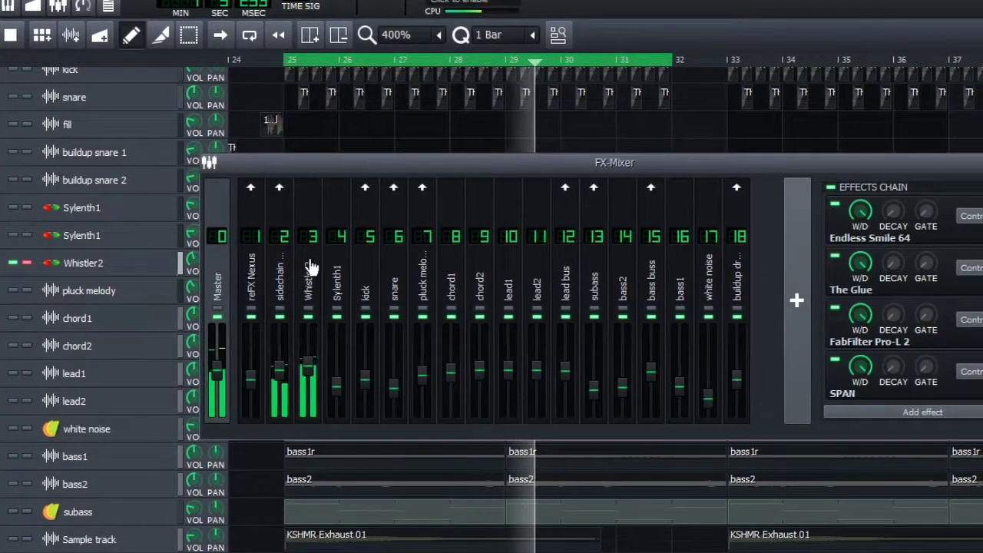
{"action": "left_click", "coordinate": [307, 269]}
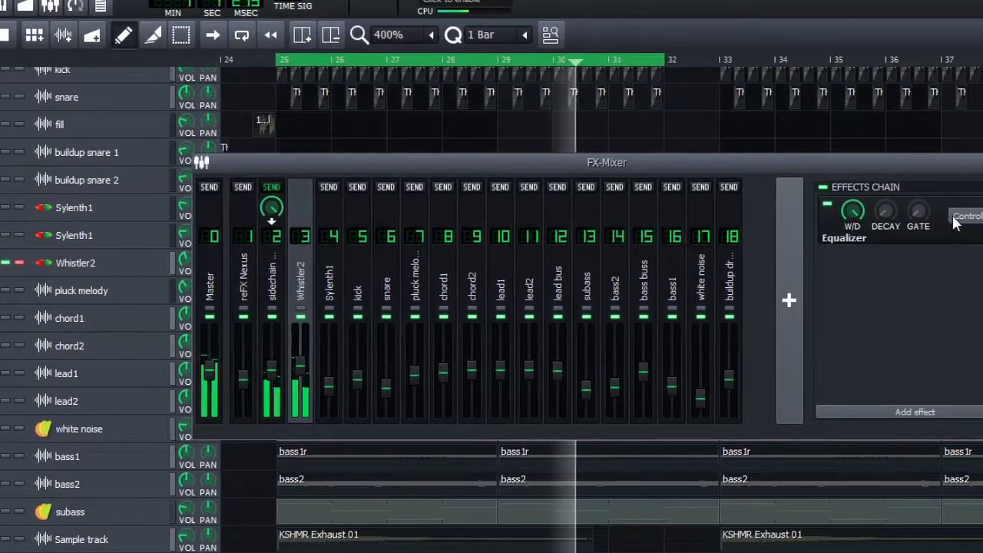
{"action": "left_click", "coordinate": [967, 216]}
{"action": "left_click_drag", "start_coordinate": [914, 28], "coordinate": [632, 114]}
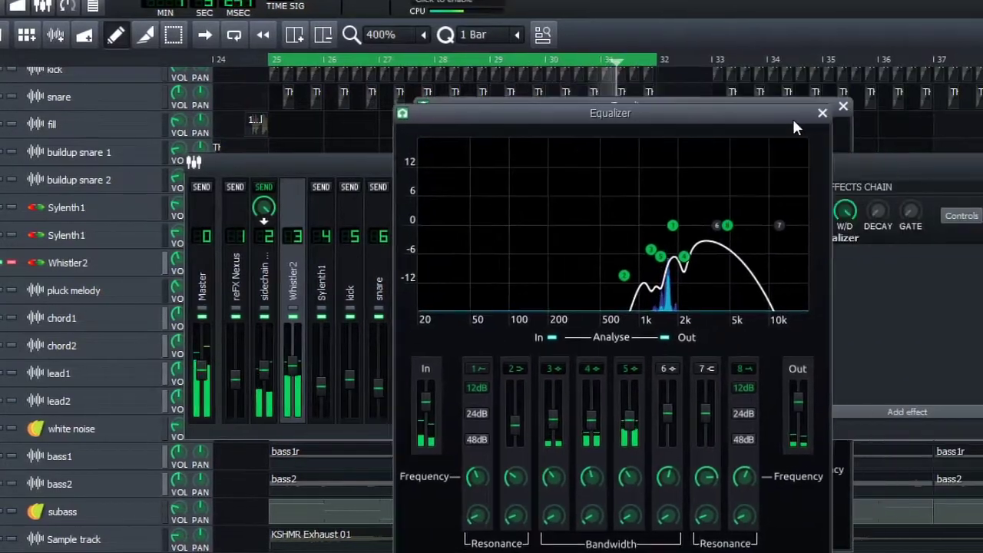
{"action": "left_click", "coordinate": [813, 116]}
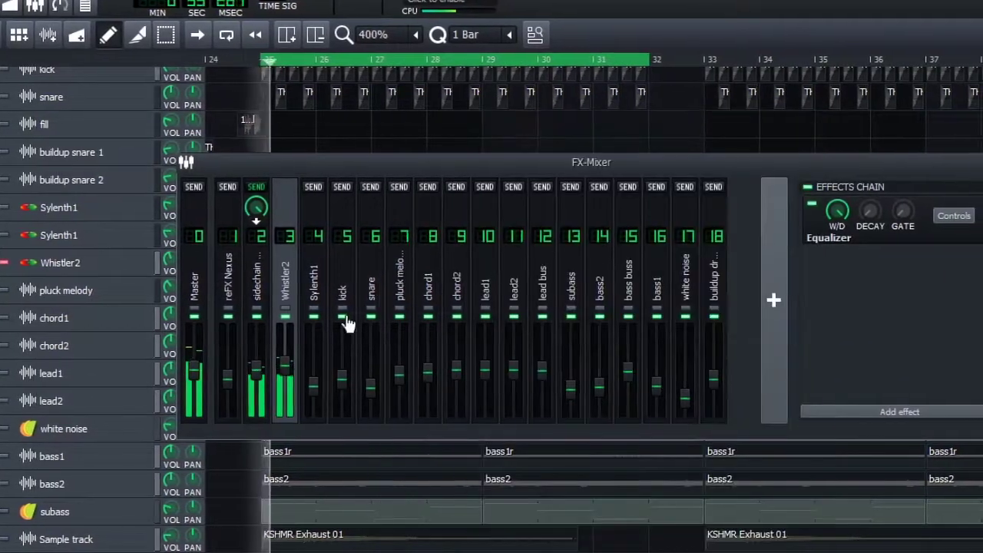
Inspect the effects chain on the sidechain mixer channel and close the mixer
{"action": "left_click", "coordinate": [257, 286]}
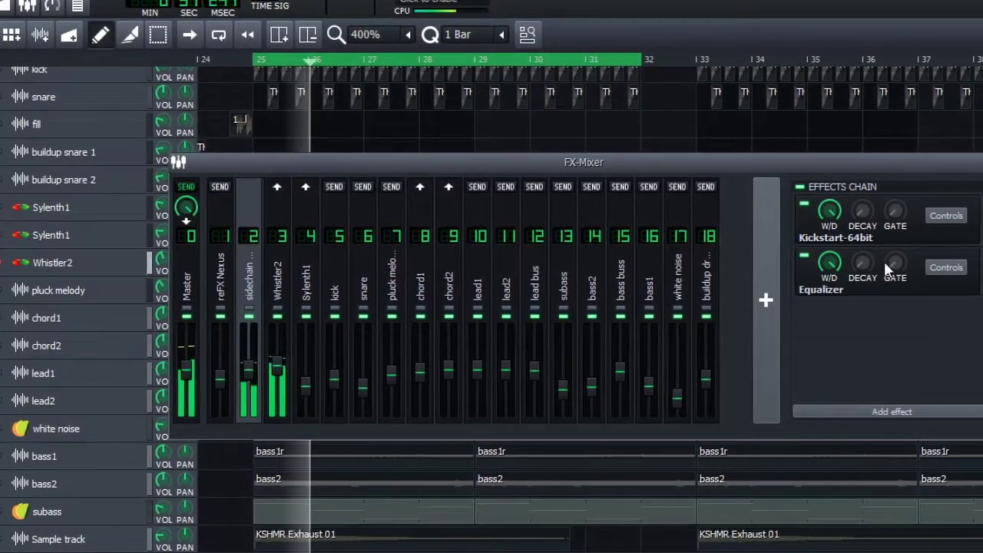
{"action": "left_click", "coordinate": [982, 162]}
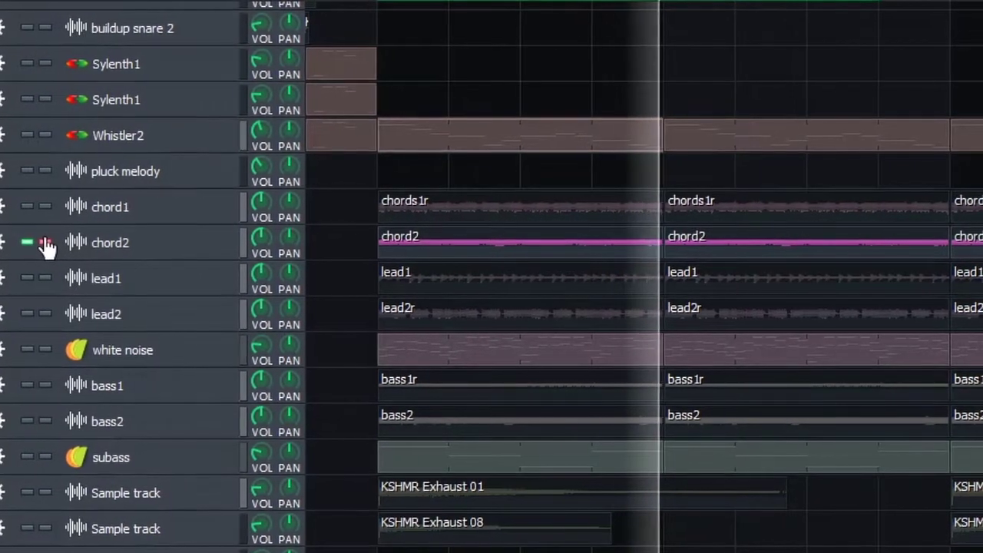
Solo the lead1 track in the drop, and audition lead1 and lead2 together
{"action": "left_click", "coordinate": [36, 281]}
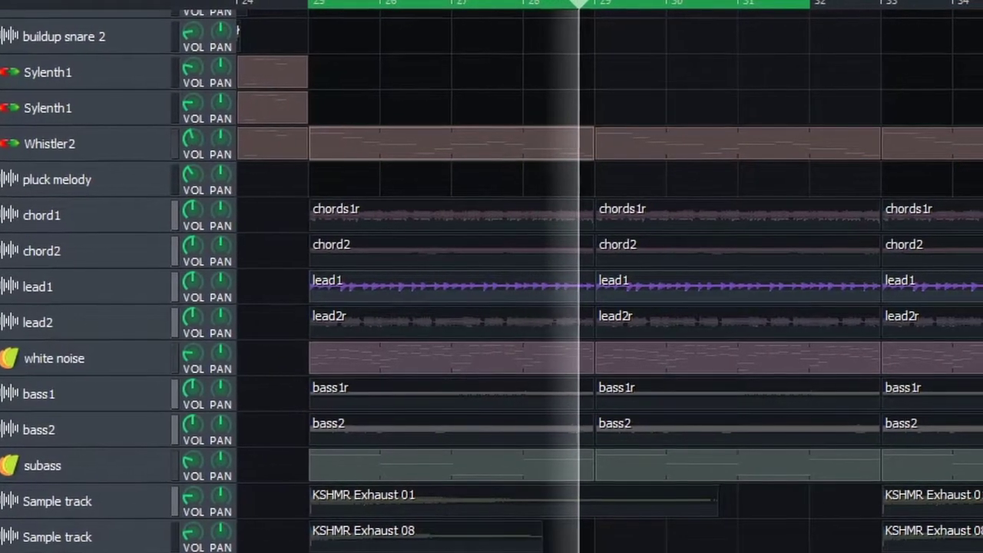
{"action": "key", "text": "space"}
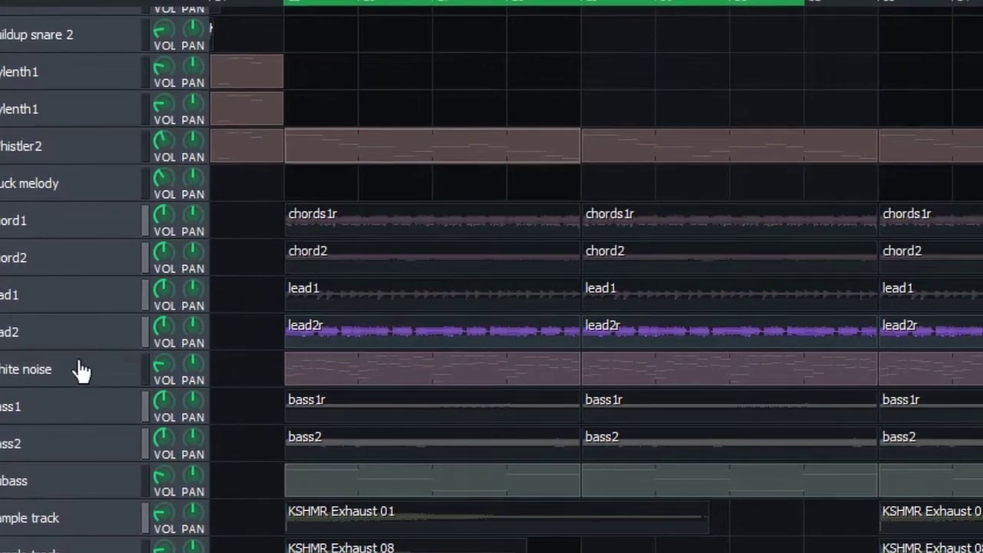
{"action": "left_click", "coordinate": [25, 277]}
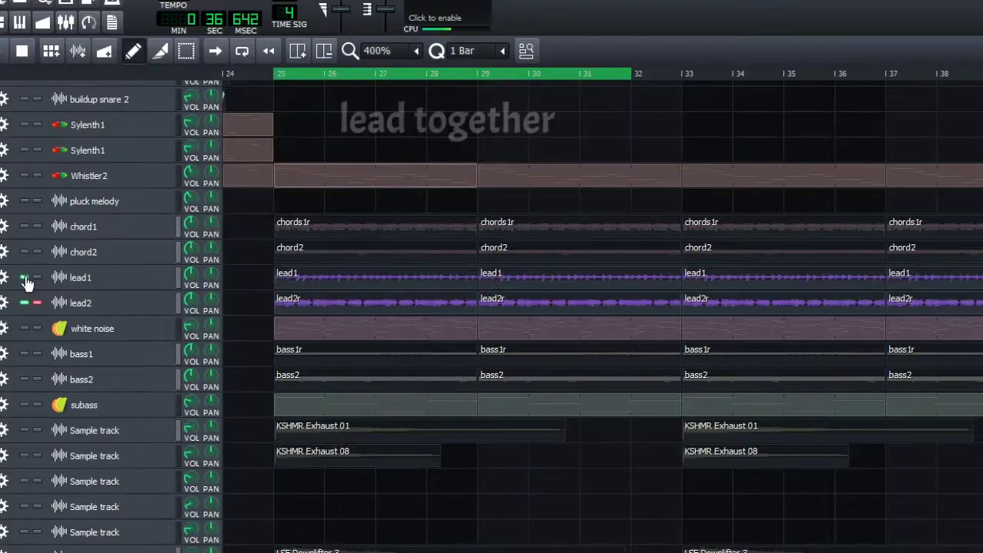
Open the mixer and examine the effects chains of the lead1 and lead bus channels
{"action": "left_click", "coordinate": [64, 23]}
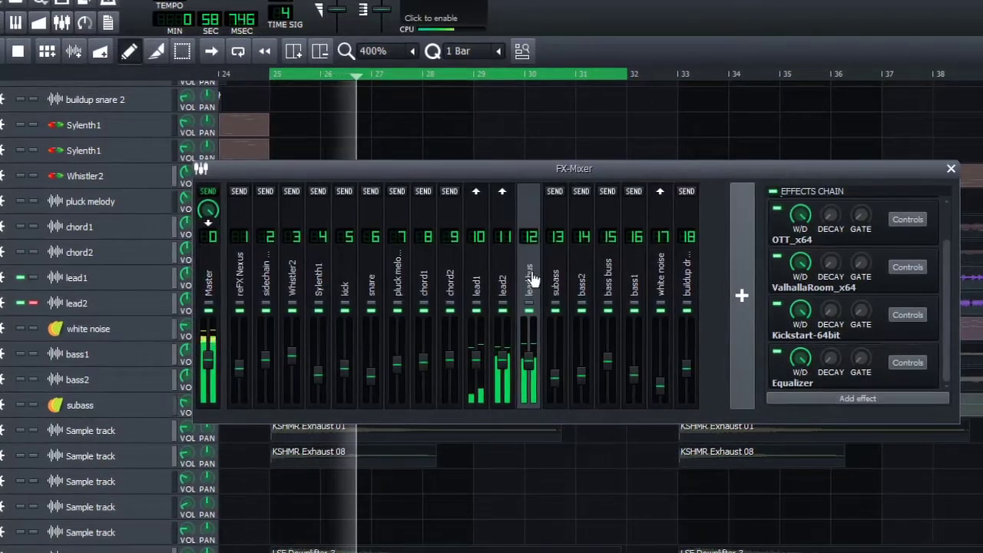
{"action": "left_click", "coordinate": [478, 284]}
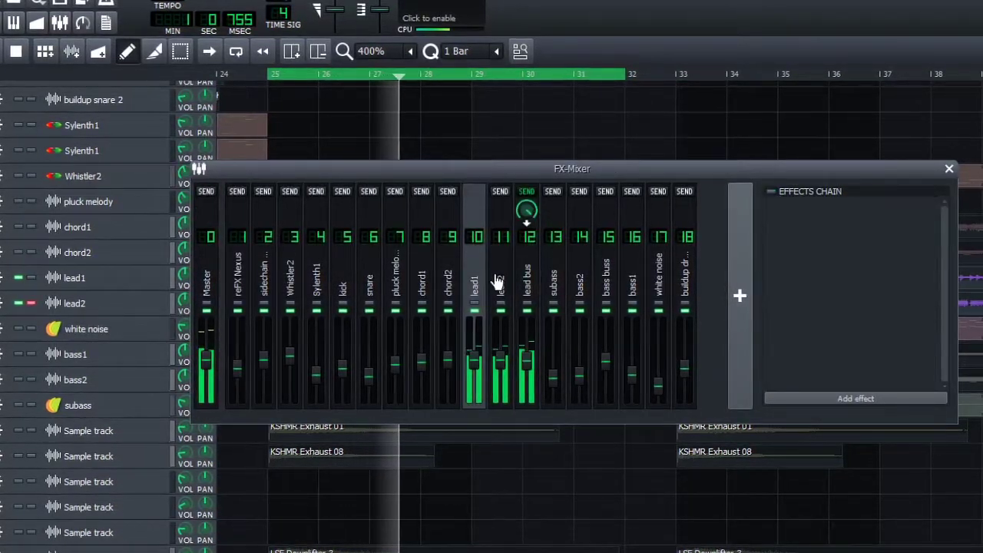
{"action": "left_click", "coordinate": [529, 282]}
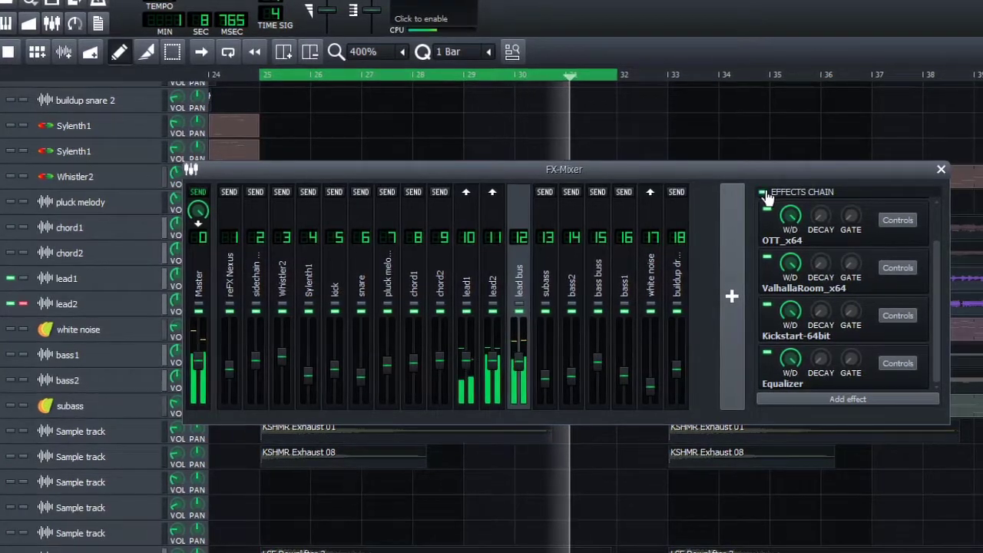
Show the OTT compressor settings on the lead bus channel and close the plugin window
{"action": "left_click", "coordinate": [895, 222]}
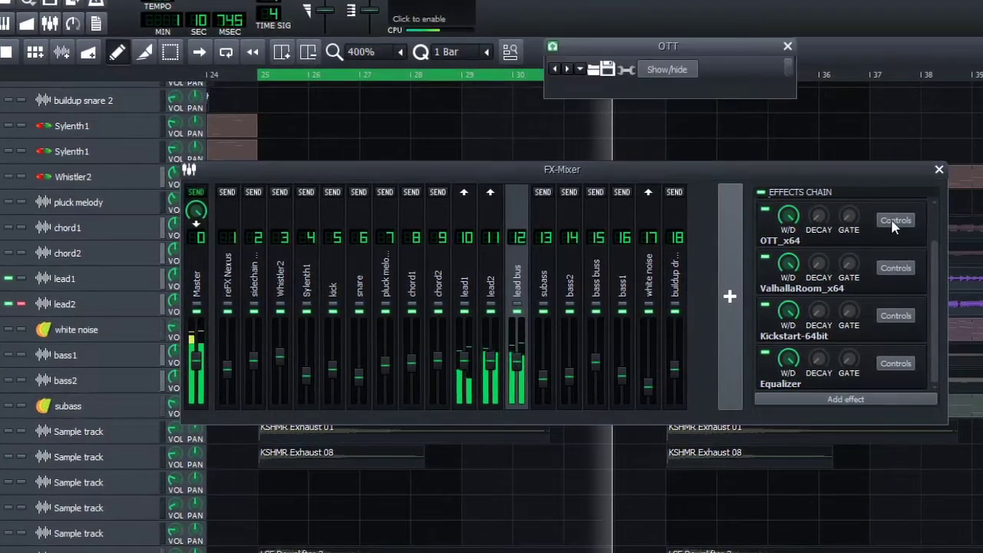
{"action": "left_click", "coordinate": [669, 72]}
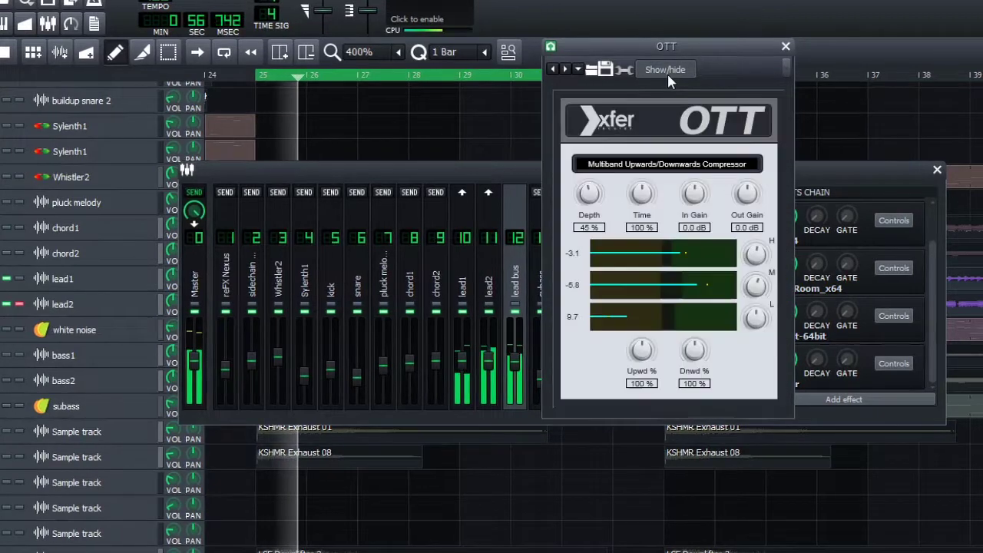
{"action": "left_click", "coordinate": [665, 73]}
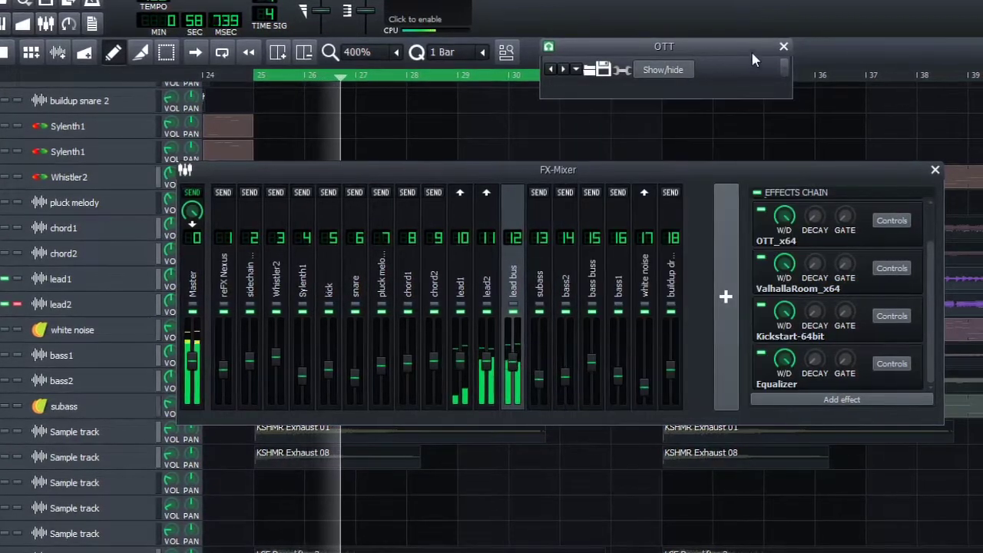
{"action": "left_click", "coordinate": [784, 46]}
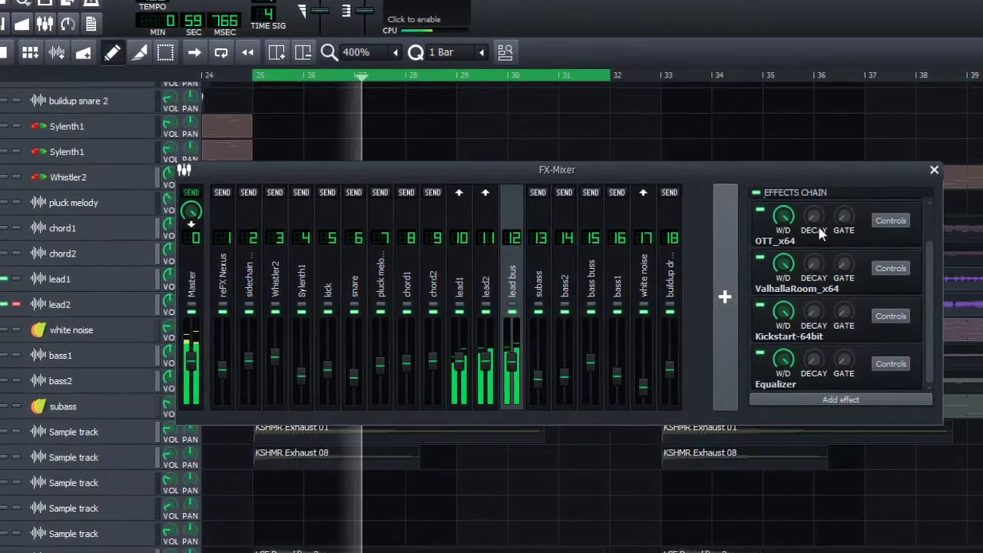
Bypass ValhallaRoom, Kickstart, Equalizer and OTT on the lead bus, and re-enable OTT to hear its effect alone
{"action": "left_click", "coordinate": [759, 259]}
{"action": "left_click", "coordinate": [759, 307]}
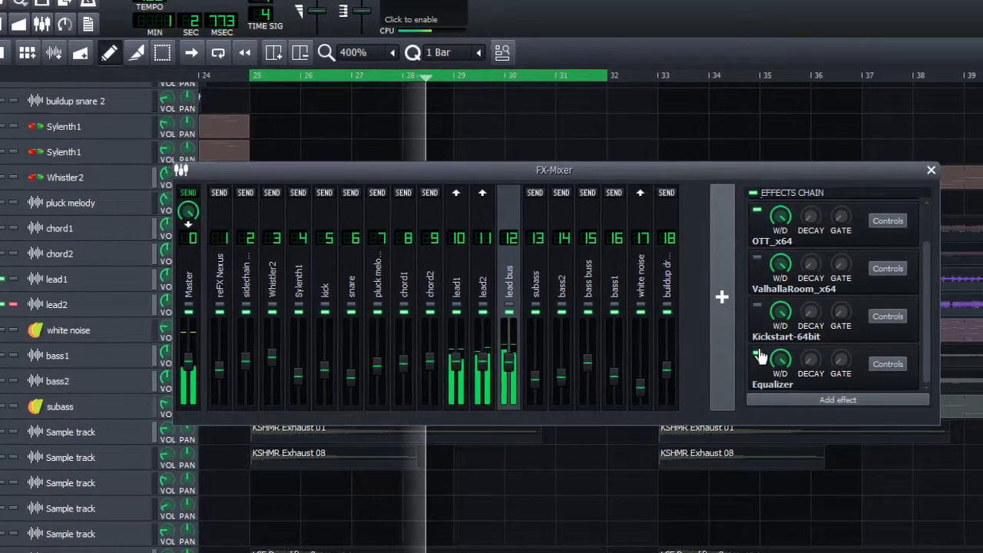
{"action": "left_click", "coordinate": [758, 355]}
{"action": "left_click", "coordinate": [759, 212]}
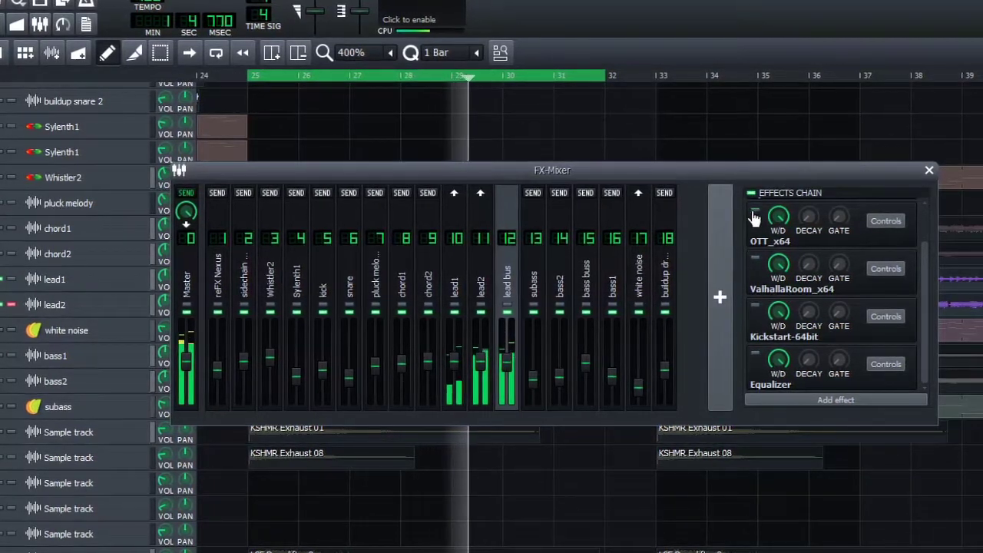
{"action": "left_click", "coordinate": [754, 213]}
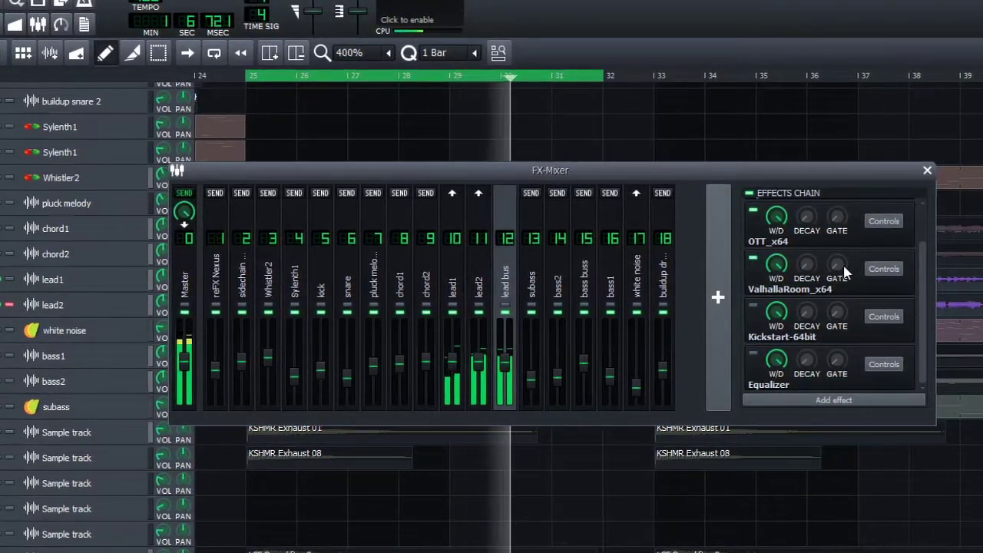
Show the ValhallaRoom reverb settings on the lead bus and close the plugin window
{"action": "left_click", "coordinate": [872, 273]}
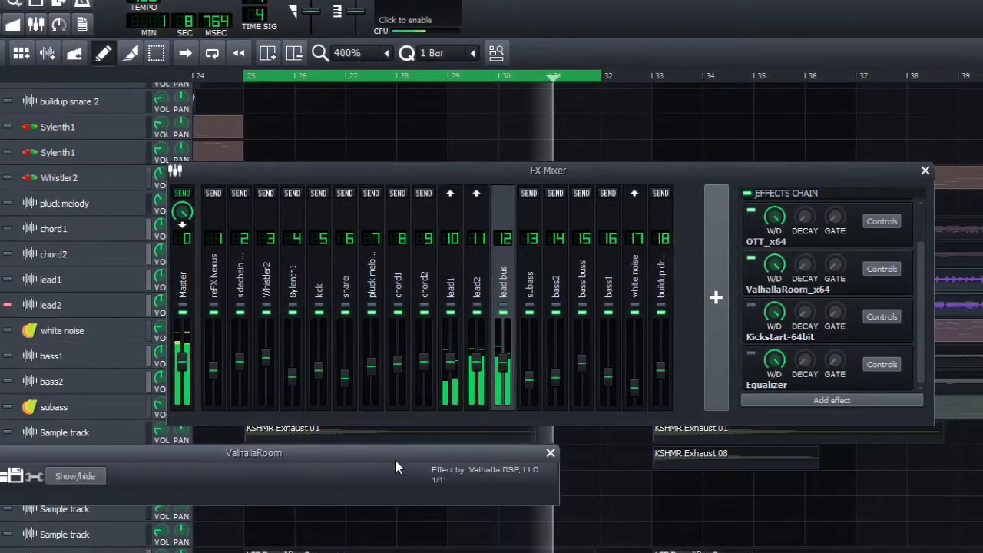
{"action": "left_click_drag", "start_coordinate": [403, 463], "coordinate": [521, 289]}
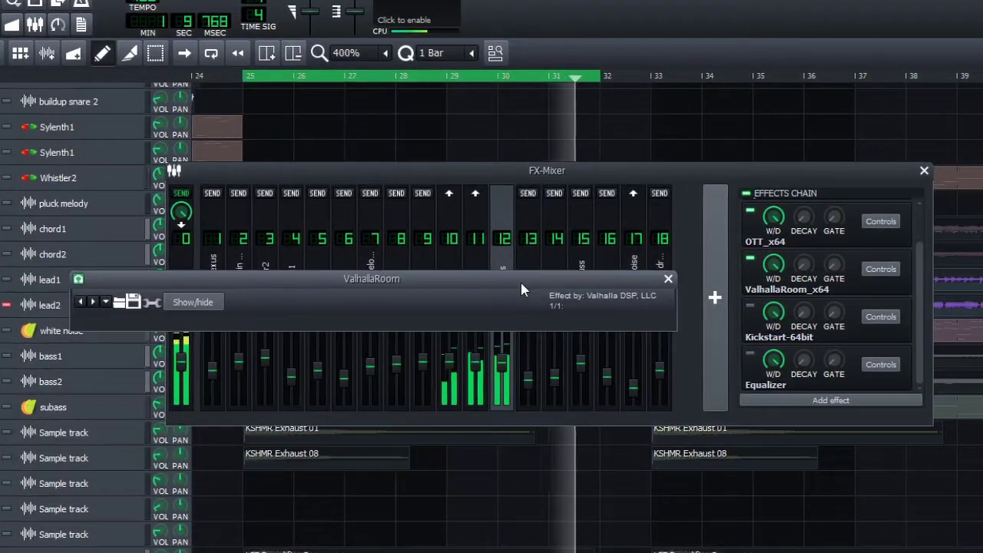
{"action": "left_click", "coordinate": [216, 303]}
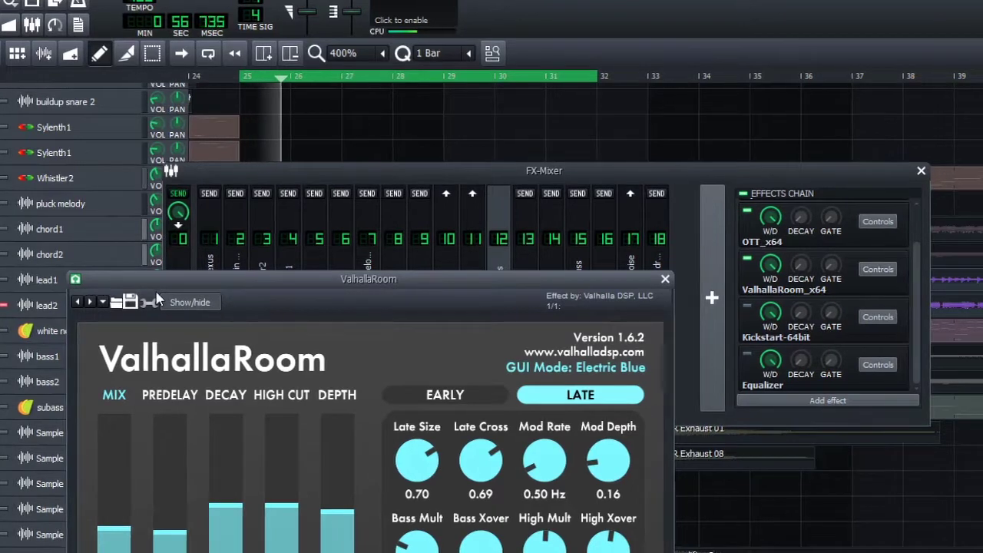
{"action": "left_click", "coordinate": [192, 303]}
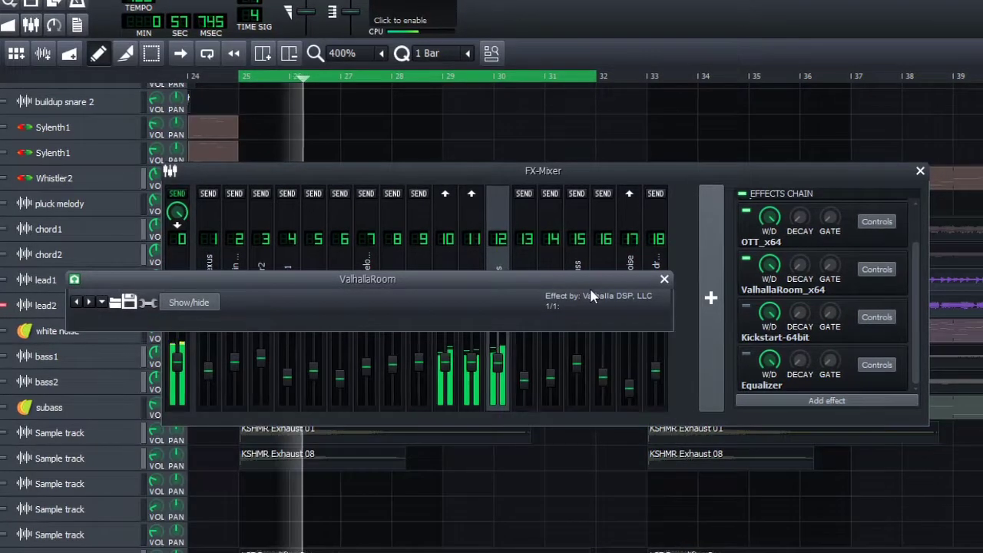
{"action": "left_click", "coordinate": [664, 281]}
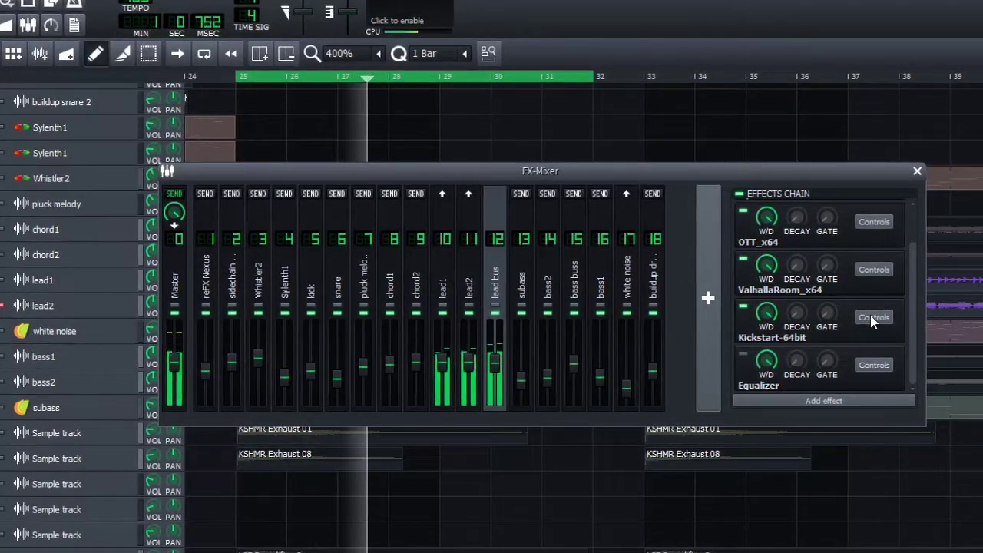
Show the Kickstart sidechain settings on the lead bus and close the plugin window
{"action": "left_click", "coordinate": [872, 317]}
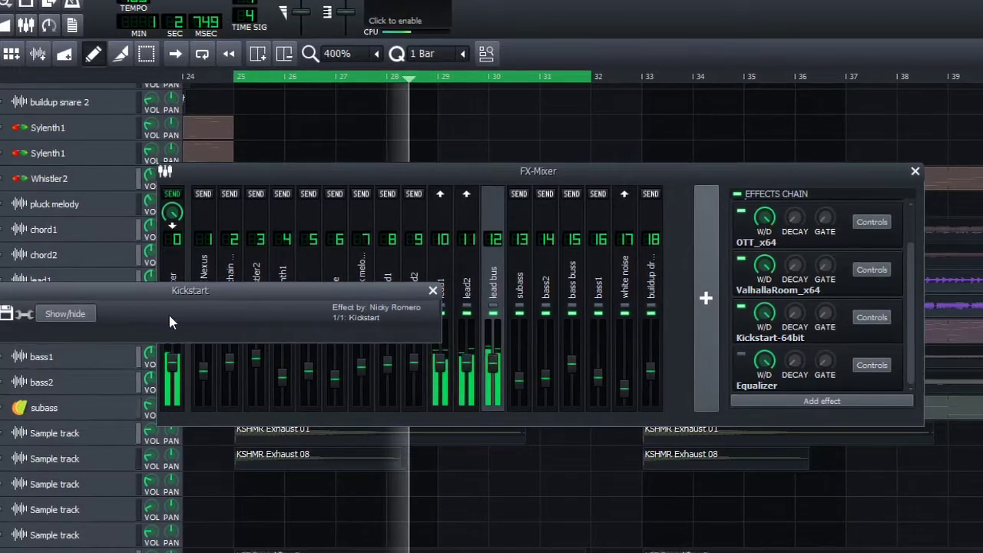
{"action": "left_click", "coordinate": [89, 316]}
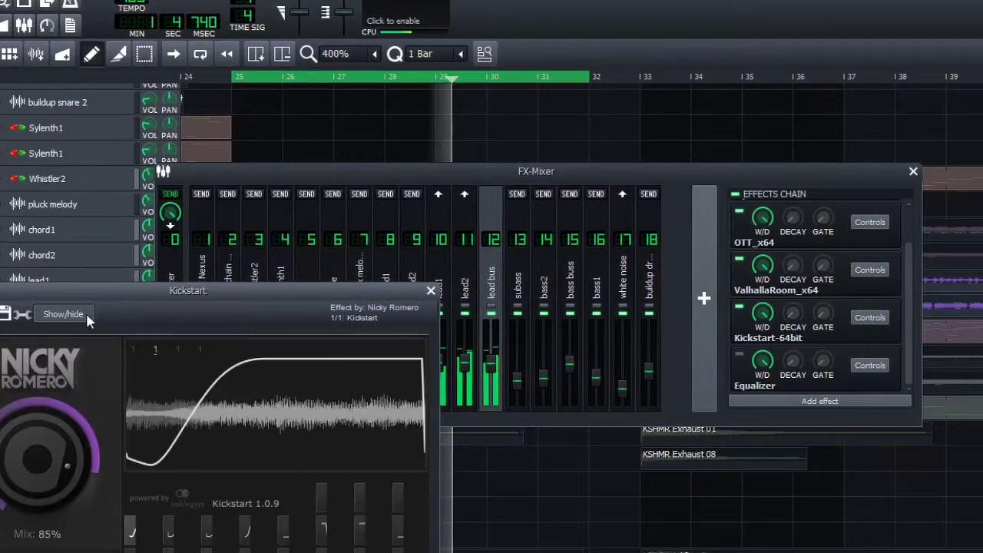
{"action": "left_click", "coordinate": [83, 315]}
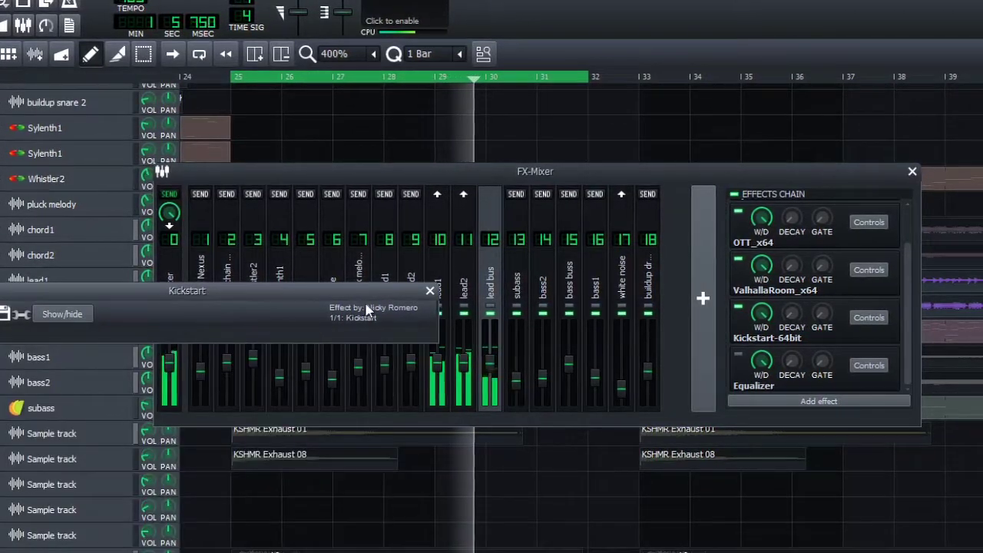
{"action": "left_click", "coordinate": [429, 290]}
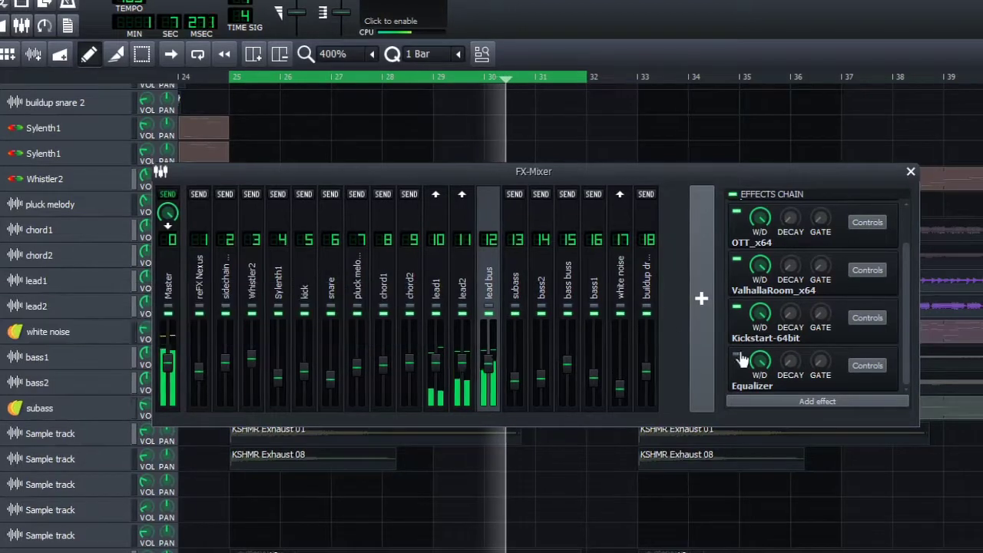
Inspect the Equalizer curve on the lead bus, and close the equalizer and the mixer
{"action": "left_click", "coordinate": [875, 368]}
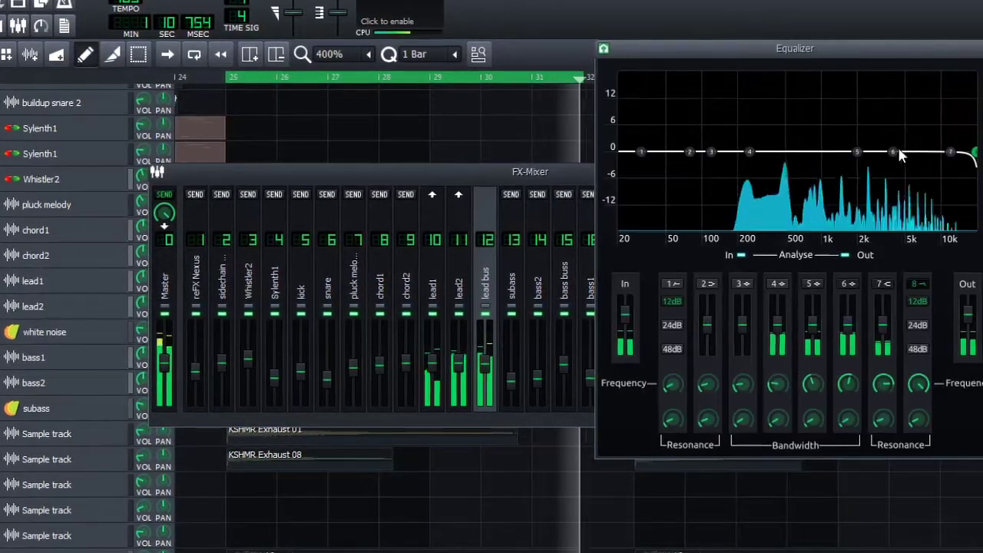
{"action": "left_click", "coordinate": [982, 49]}
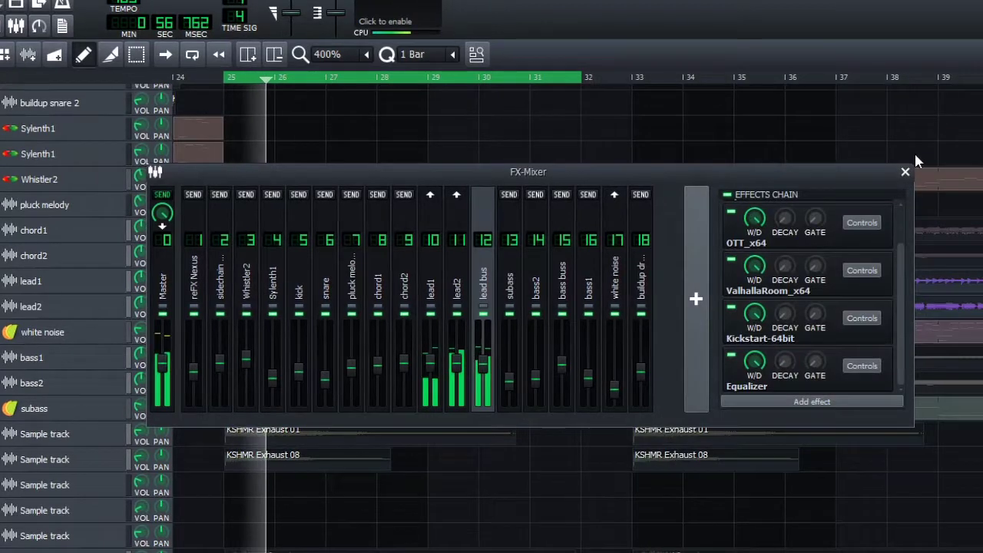
{"action": "left_click", "coordinate": [904, 172]}
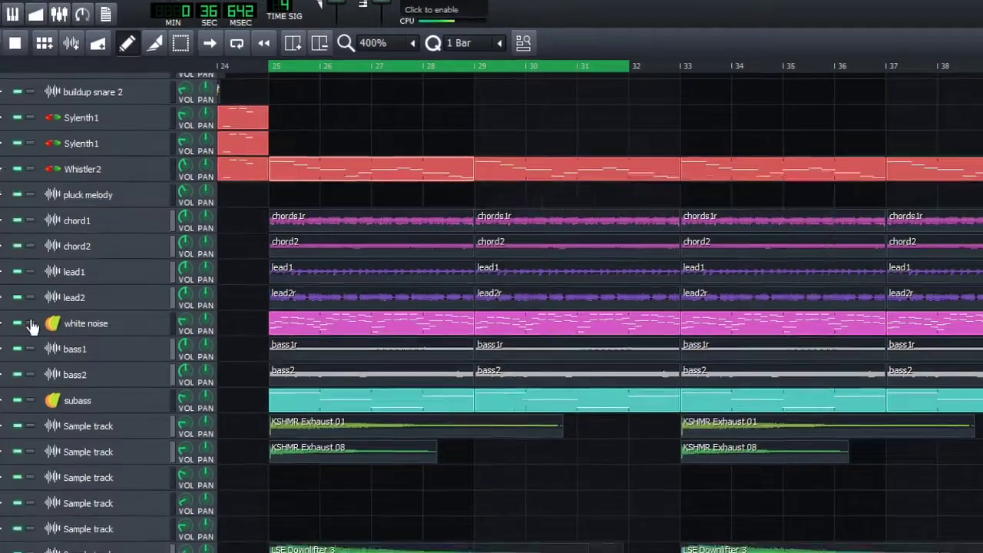
Solo the white noise track and examine the notes of its clip at bar 25 in the piano roll
{"action": "left_click", "coordinate": [25, 325]}
{"action": "key", "text": "space"}
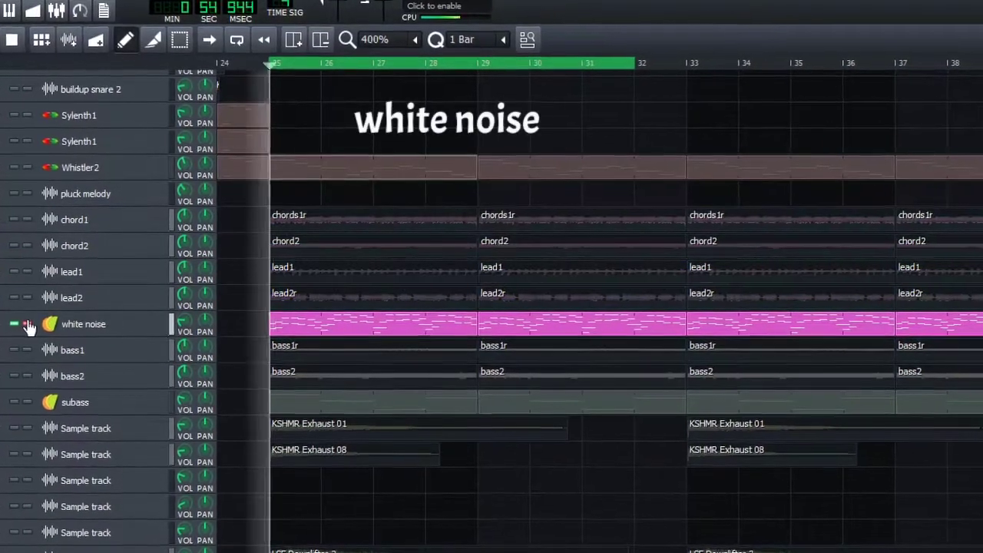
{"action": "double_click", "coordinate": [433, 325]}
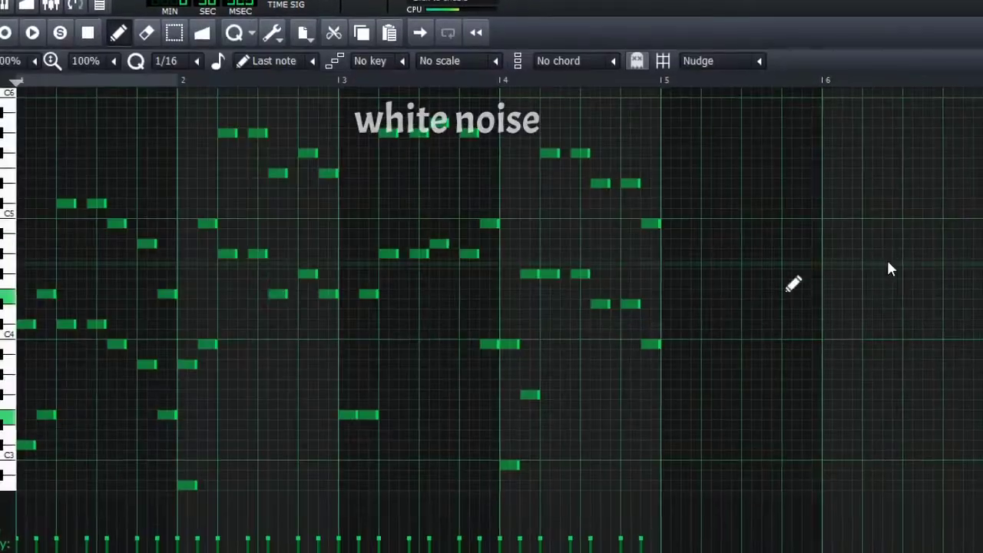
{"action": "scroll", "coordinate": [491, 289], "scroll_direction": "down", "scroll_amount": 2}
{"action": "scroll", "coordinate": [492, 289], "scroll_direction": "up", "scroll_amount": 4}
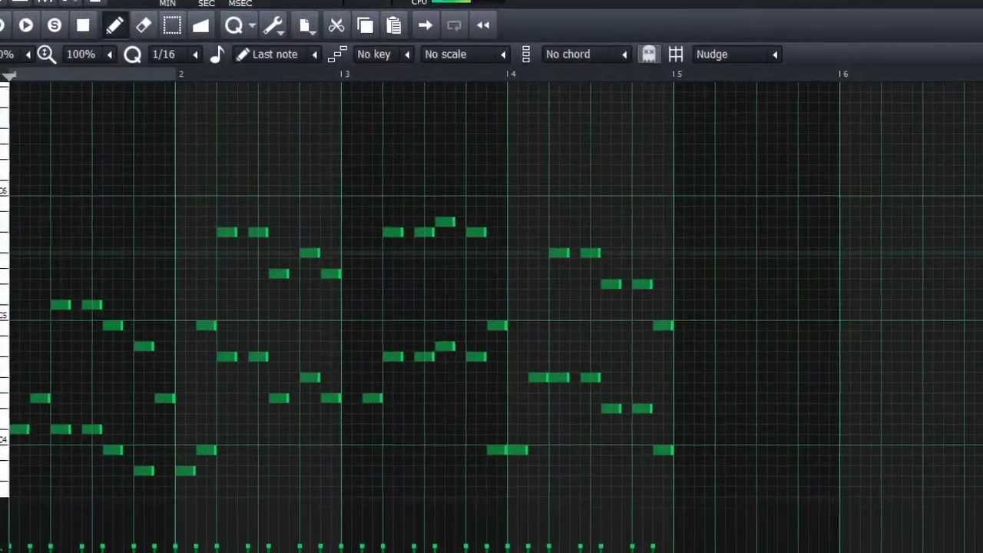
{"action": "scroll", "coordinate": [491, 288], "scroll_direction": "down", "scroll_amount": 2}
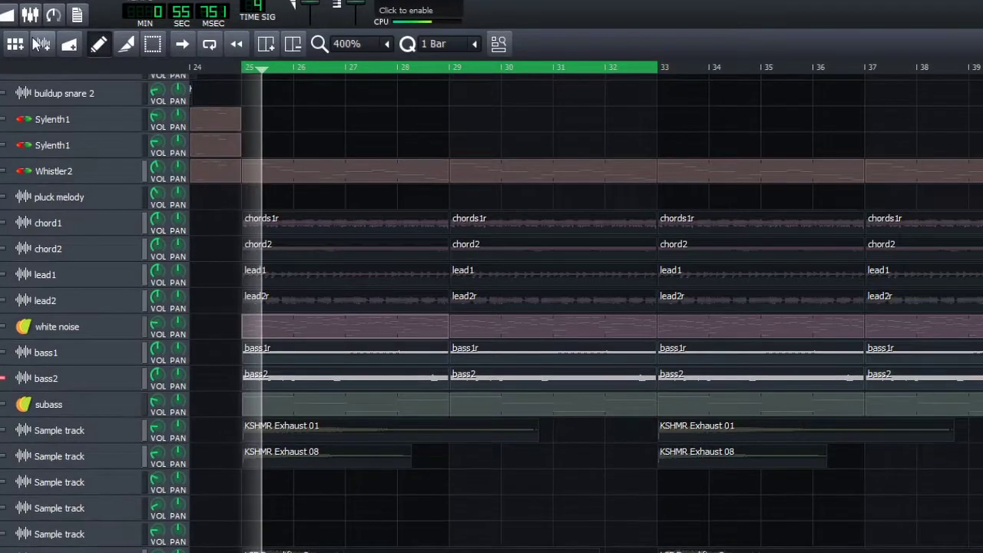
Inspect the effects on the bass mixer channels and the bass buss, and close the mixer
{"action": "left_click", "coordinate": [29, 15]}
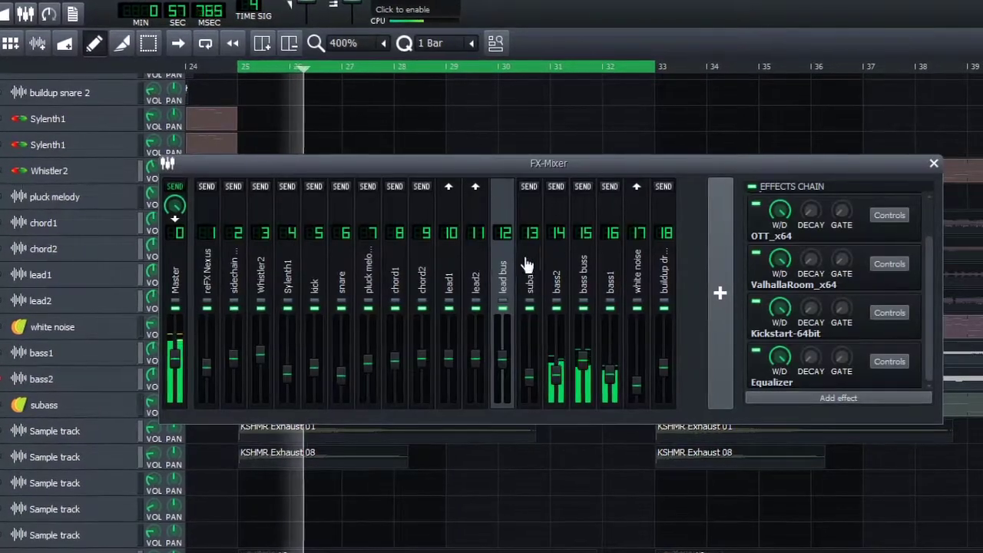
{"action": "left_click", "coordinate": [561, 268]}
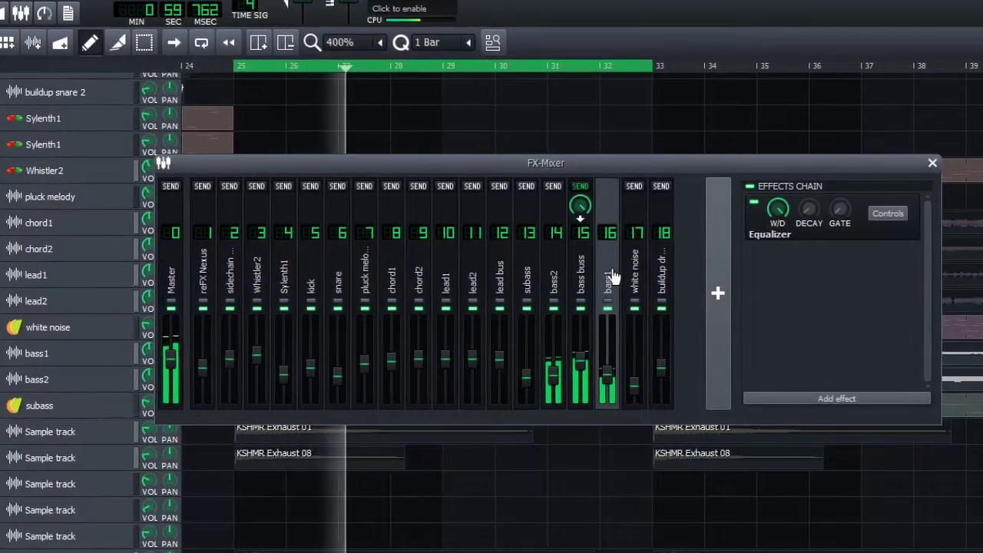
{"action": "left_click", "coordinate": [580, 274]}
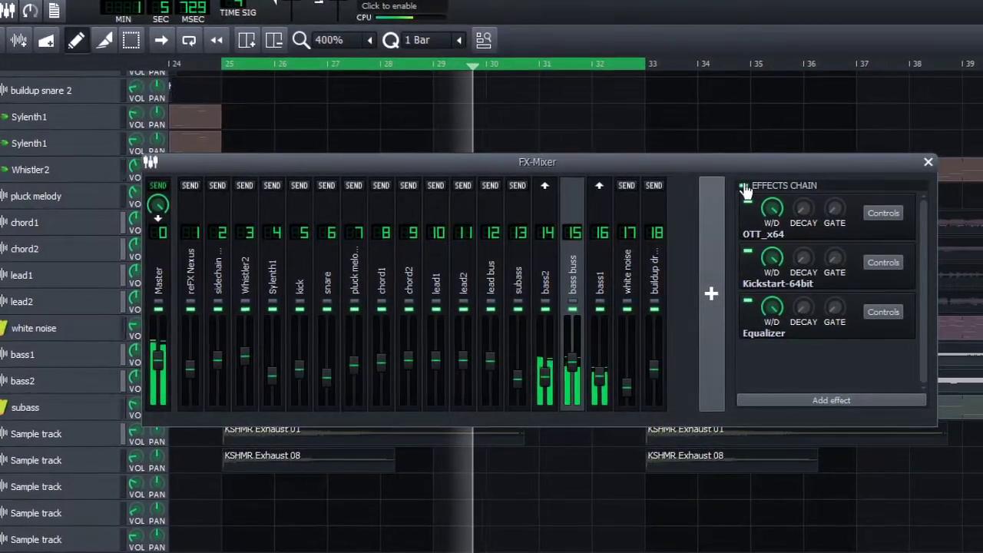
{"action": "left_click", "coordinate": [927, 162]}
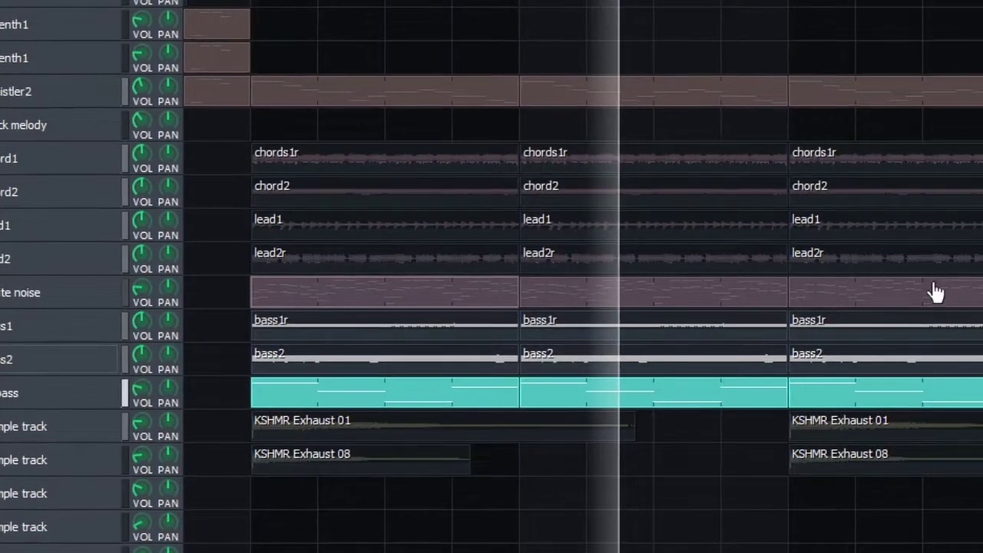
Solo and audition the KSHMR Exhaust 01, KSHMR Exhaust 08 and LSE Downlifter 3 sample tracks one after another
{"action": "left_click", "coordinate": [66, 353]}
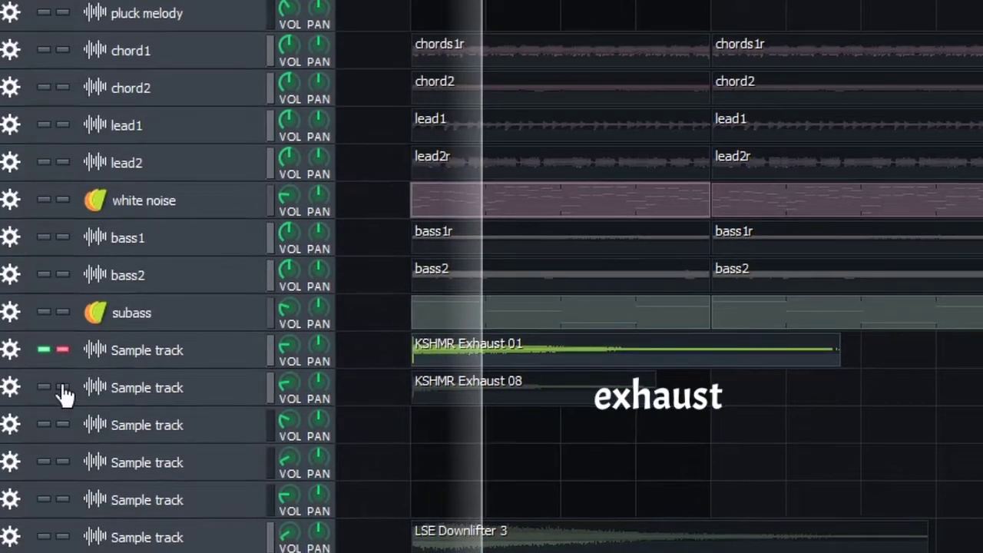
{"action": "key", "text": "space"}
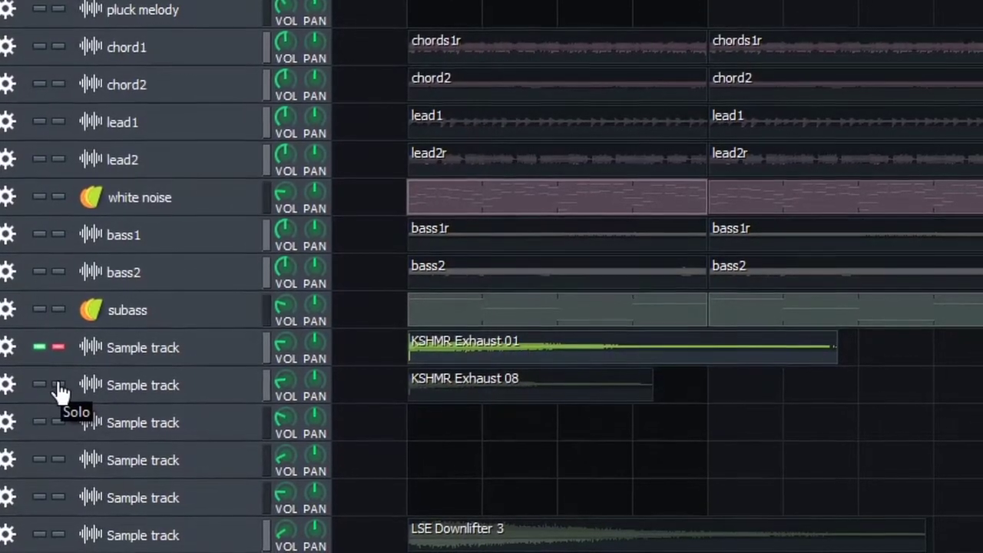
{"action": "left_click", "coordinate": [58, 384]}
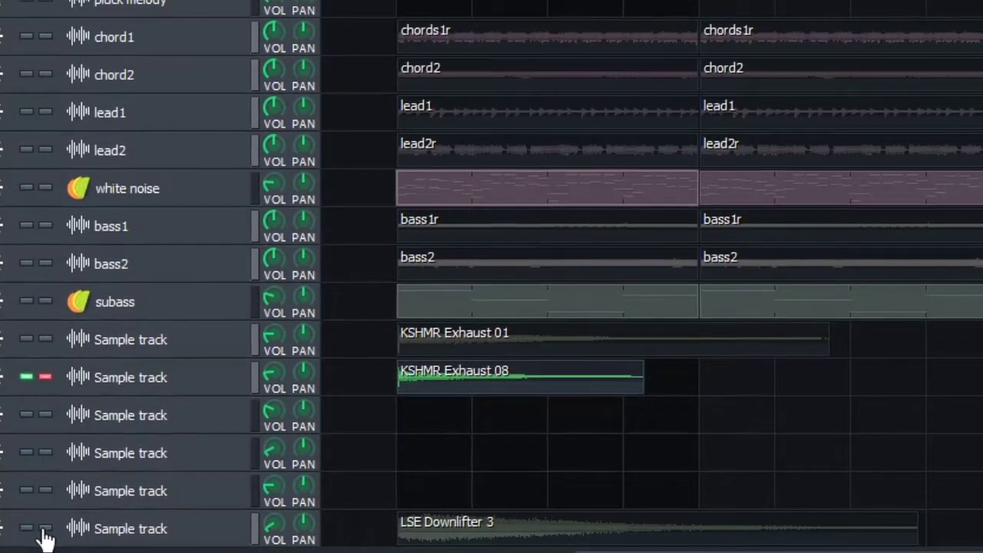
{"action": "left_click", "coordinate": [44, 529]}
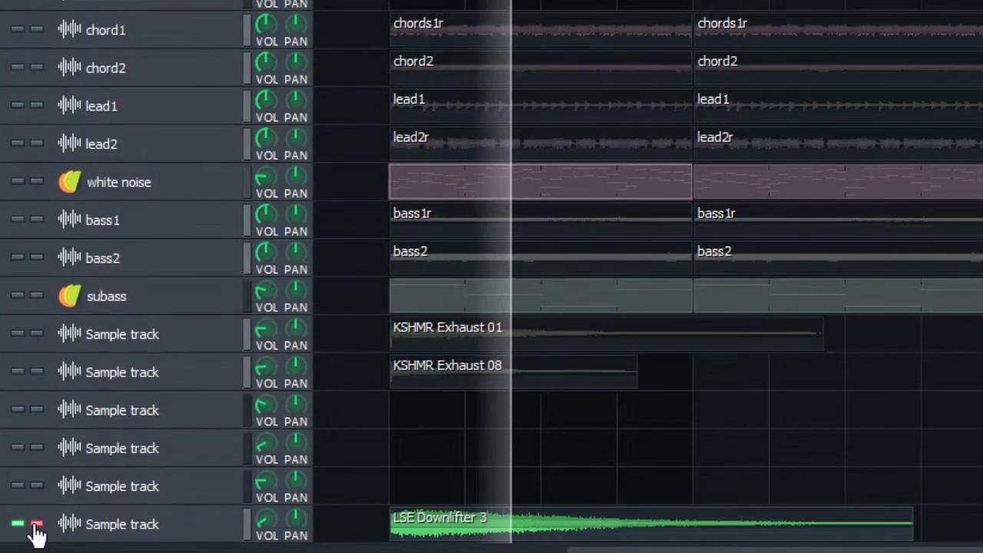
{"action": "scroll", "coordinate": [491, 308], "scroll_direction": "up", "scroll_amount": 5}
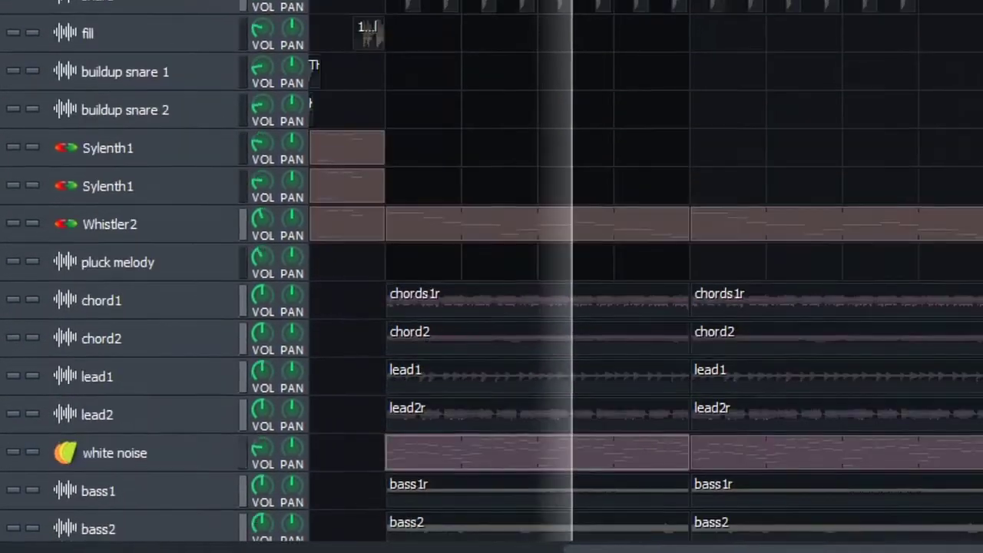
Play the full arrangement from bar 1 and look over its tracks through the intro and the section starting at bar 9
{"action": "key", "text": "space"}
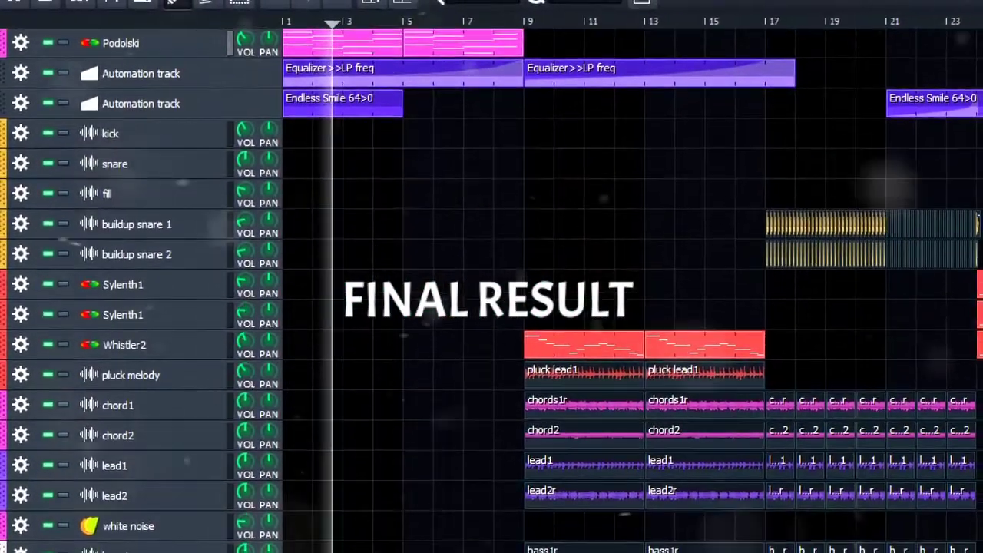
{"action": "scroll", "coordinate": [522, 292], "scroll_direction": "down", "scroll_amount": 4}
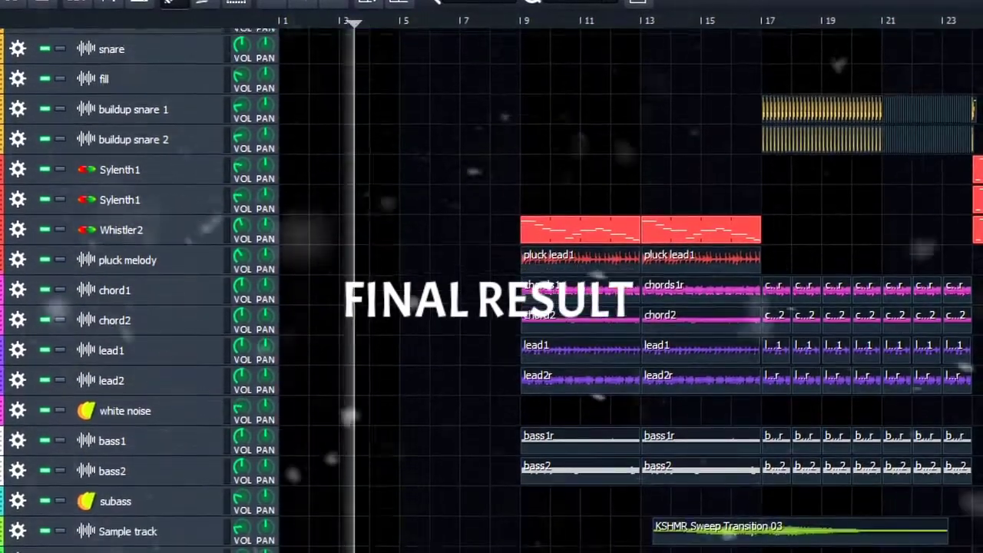
{"action": "scroll", "coordinate": [522, 292], "scroll_direction": "down", "scroll_amount": 3}
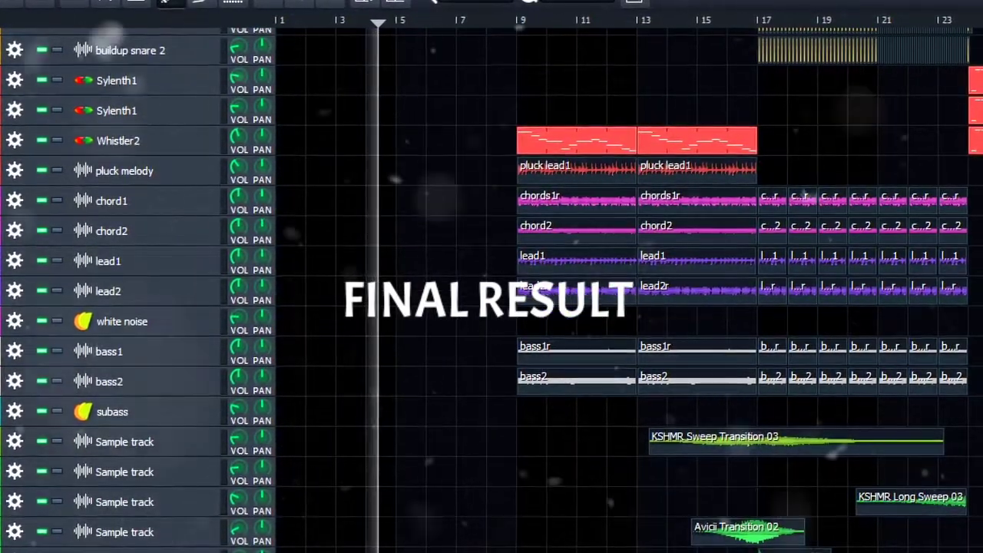
{"action": "scroll", "coordinate": [522, 292], "scroll_direction": "up", "scroll_amount": 3}
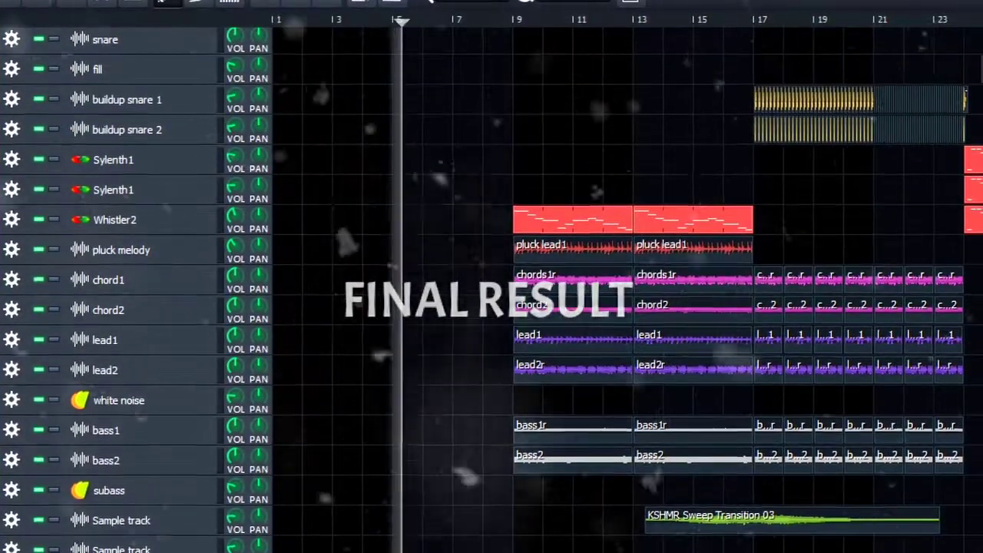
{"action": "scroll", "coordinate": [774, 253], "scroll_direction": "up", "scroll_amount": 6}
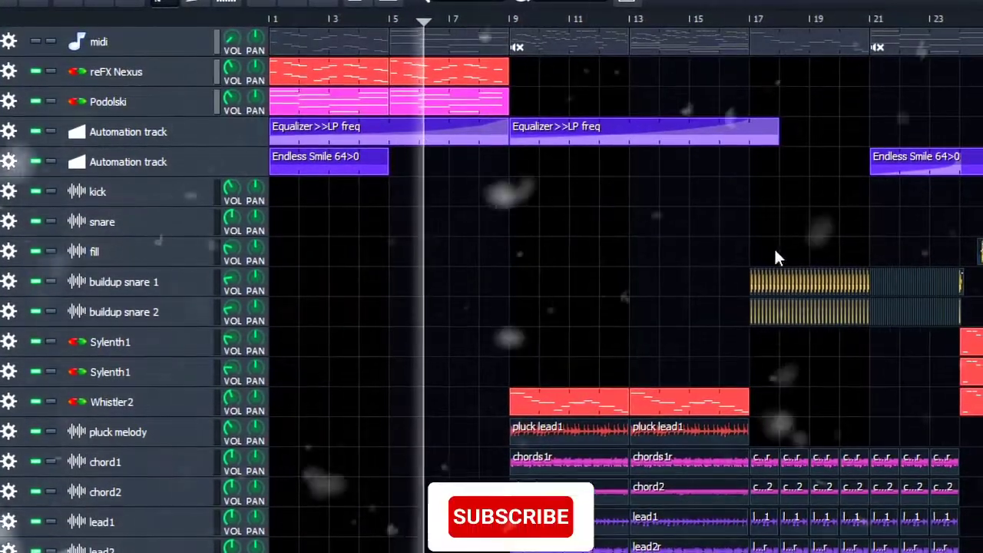
{"action": "scroll", "coordinate": [623, 292], "scroll_direction": "right", "scroll_amount": 1}
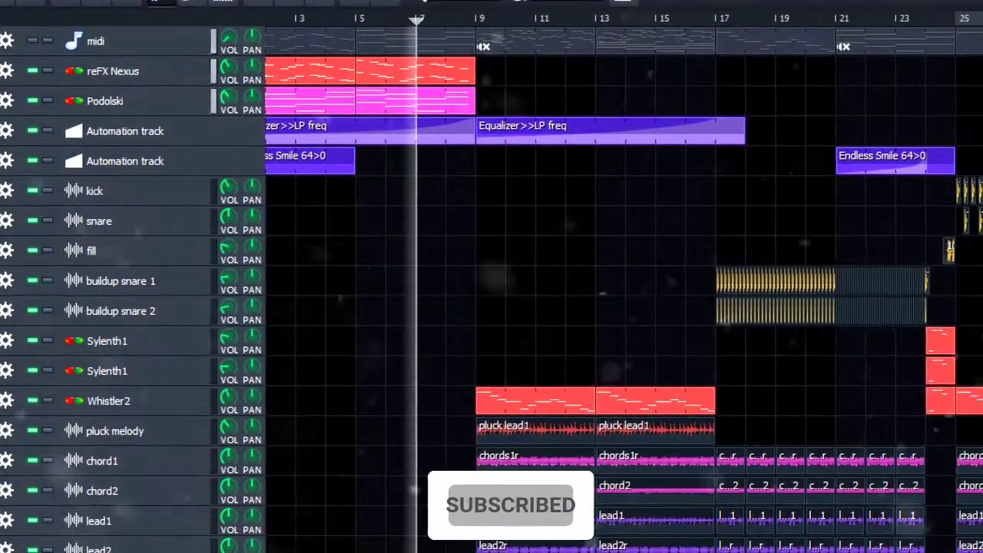
{"action": "scroll", "coordinate": [623, 291], "scroll_direction": "right", "scroll_amount": 4}
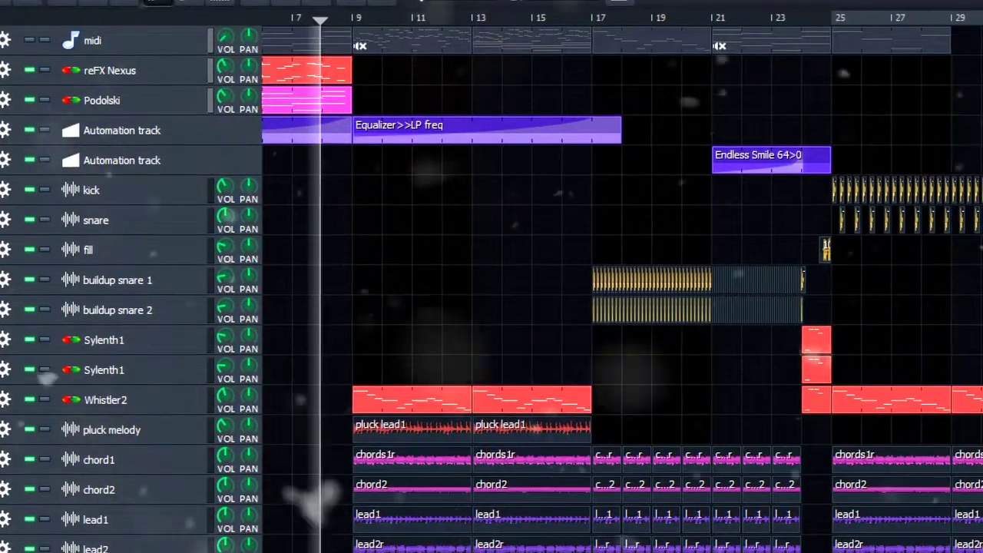
{"action": "scroll", "coordinate": [620, 292], "scroll_direction": "right", "scroll_amount": 2}
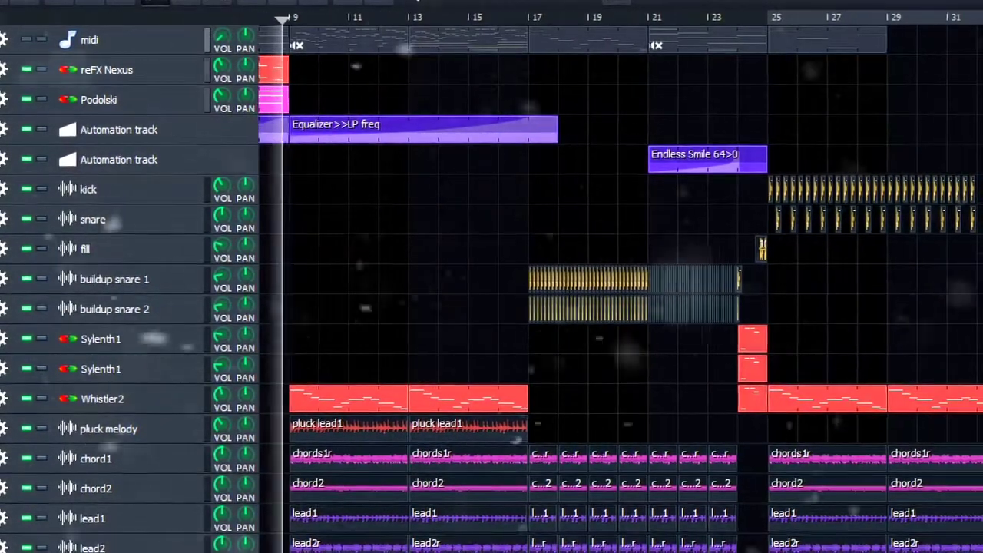
{"action": "scroll", "coordinate": [619, 291], "scroll_direction": "right", "scroll_amount": 1}
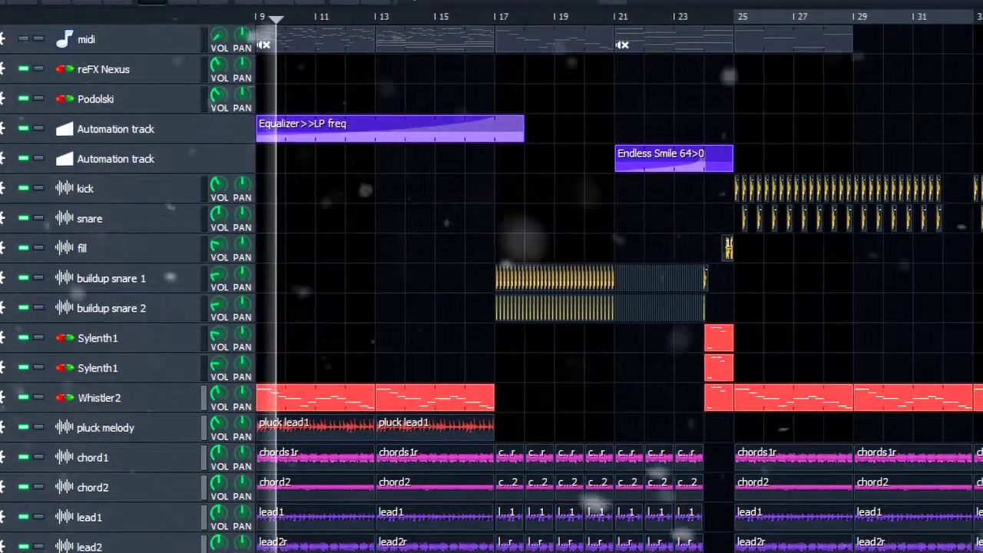
{"action": "scroll", "coordinate": [346, 53], "scroll_direction": "down", "scroll_amount": 6}
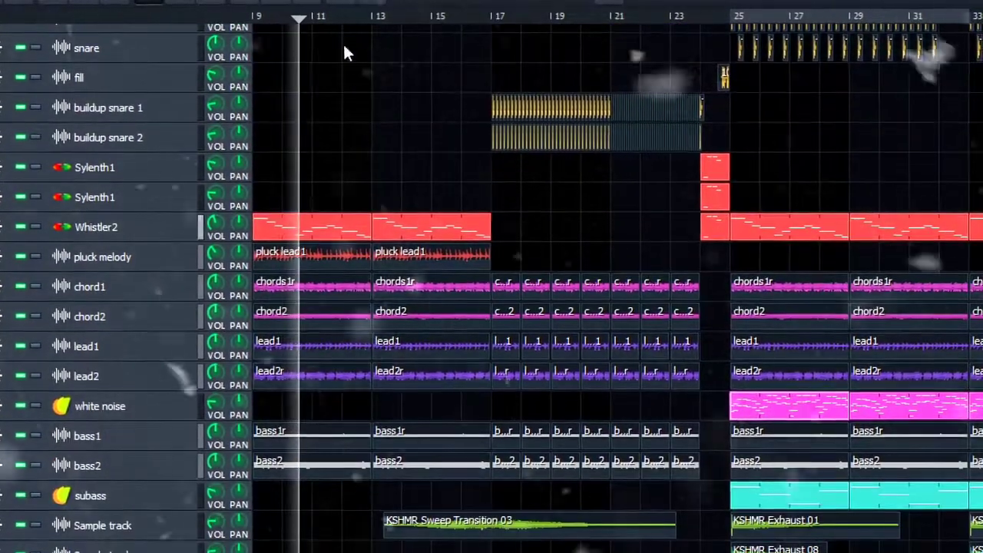
Inspect the Master channel's effects chain and its SPAN spectrum during playback, and close the analyzer and the mixer
{"action": "key", "text": "F9"}
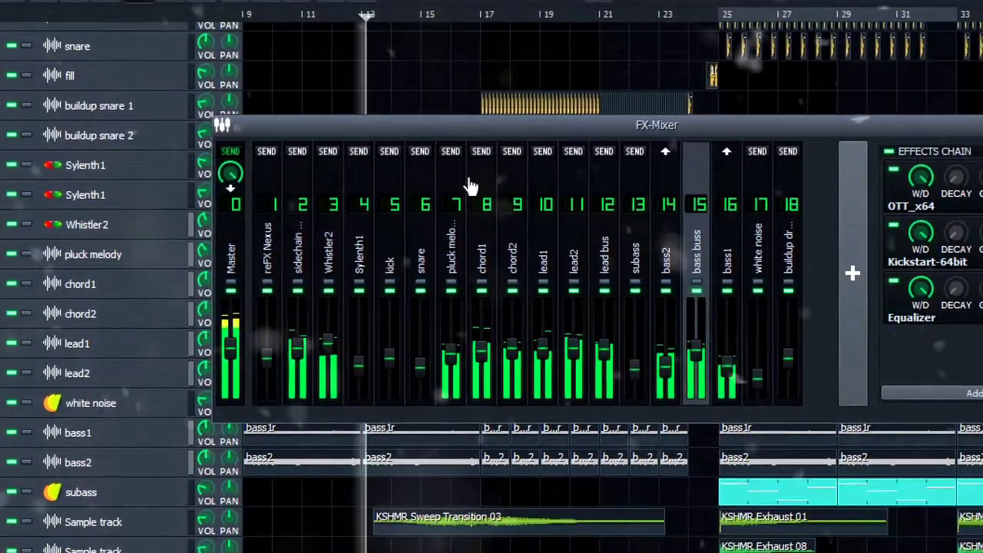
{"action": "left_click", "coordinate": [235, 219]}
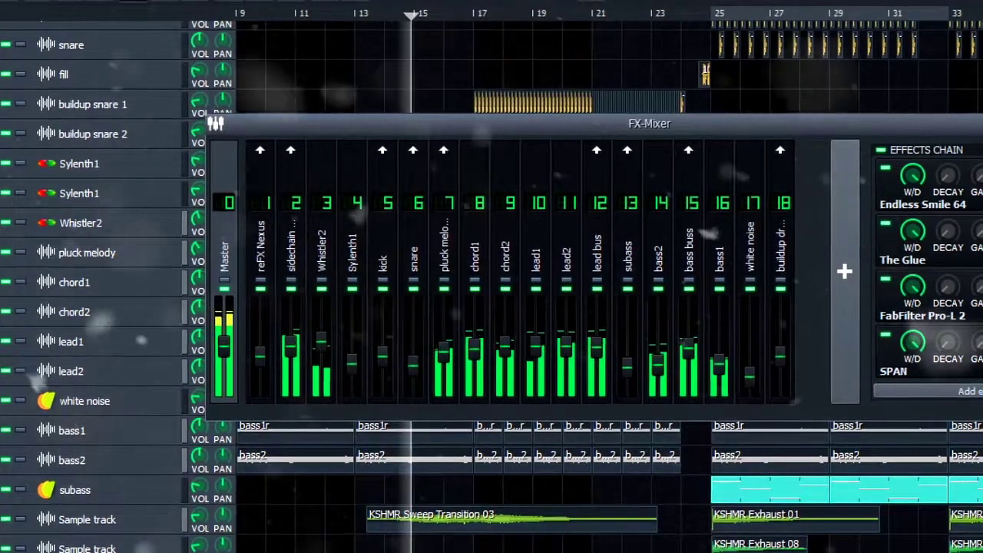
{"action": "left_click", "coordinate": [979, 344]}
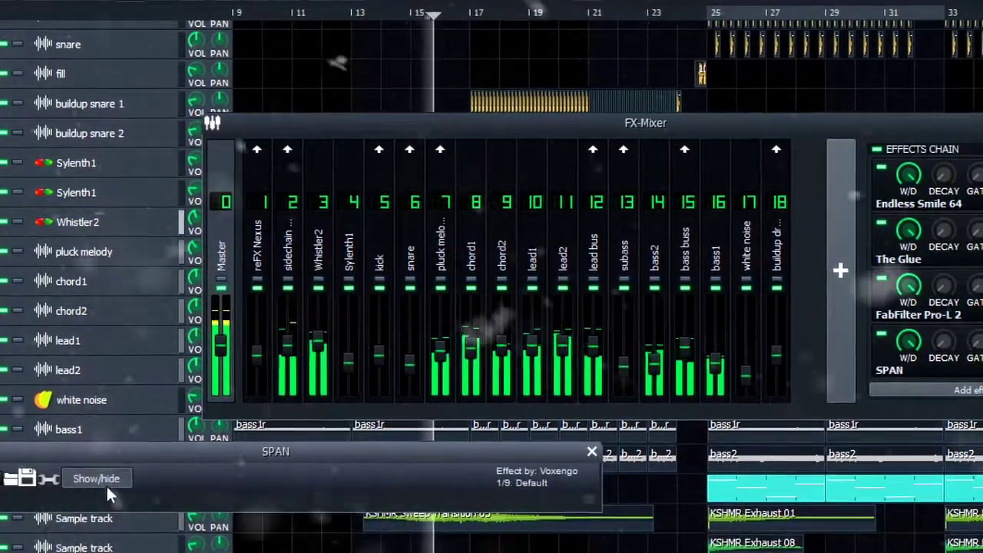
{"action": "left_click", "coordinate": [107, 485]}
{"action": "left_click_drag", "start_coordinate": [224, 447], "coordinate": [347, 118]}
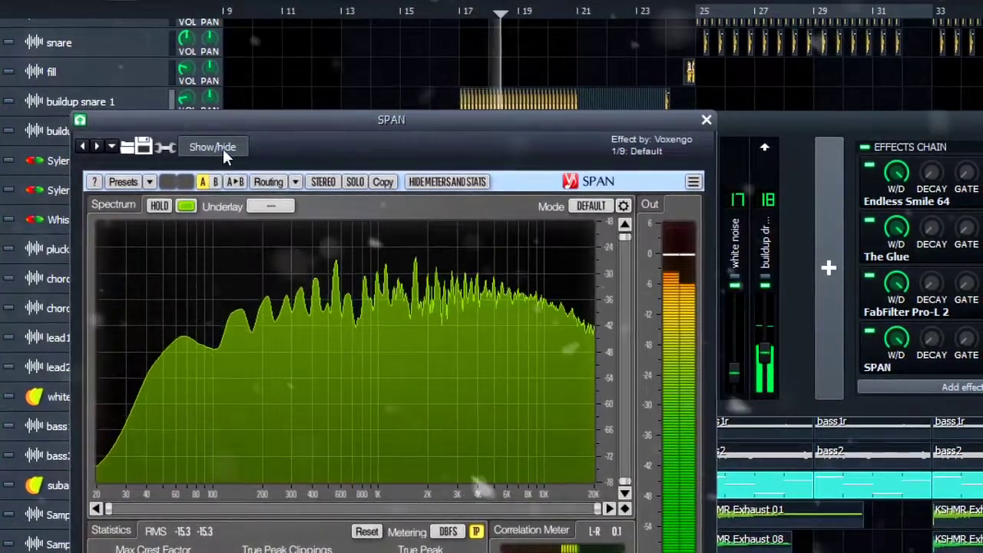
{"action": "left_click", "coordinate": [224, 150]}
{"action": "left_click", "coordinate": [706, 120]}
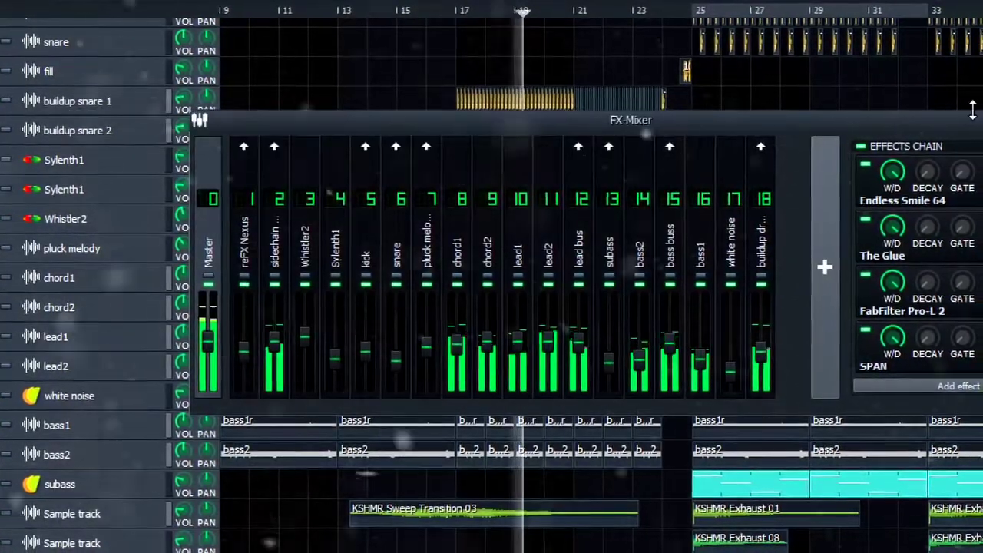
{"action": "left_click", "coordinate": [982, 120]}
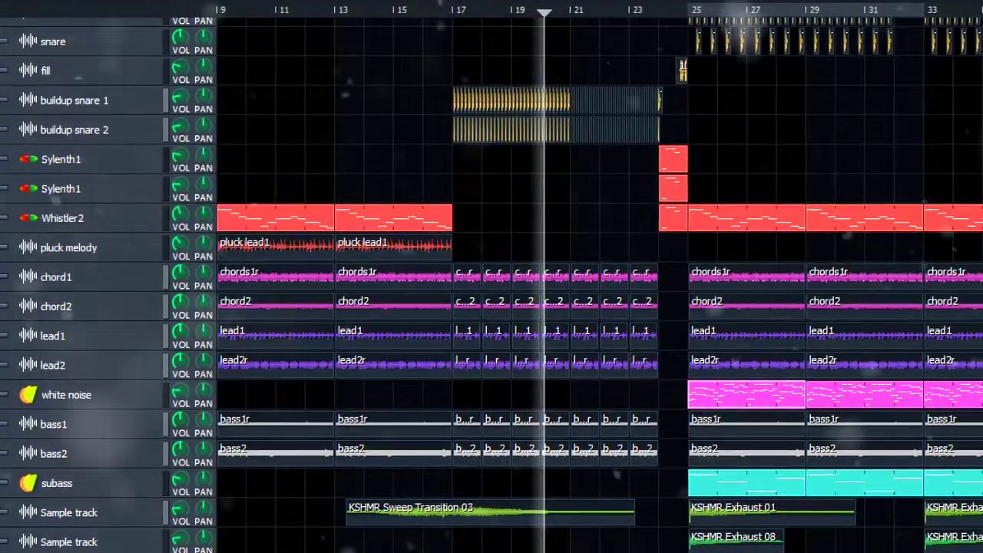
Follow the playback through the build-up into the drop at bar 25, examining the clips on all tracks
{"action": "scroll", "coordinate": [523, 338], "scroll_direction": "down", "scroll_amount": 3}
{"action": "scroll", "coordinate": [524, 338], "scroll_direction": "up", "scroll_amount": 1}
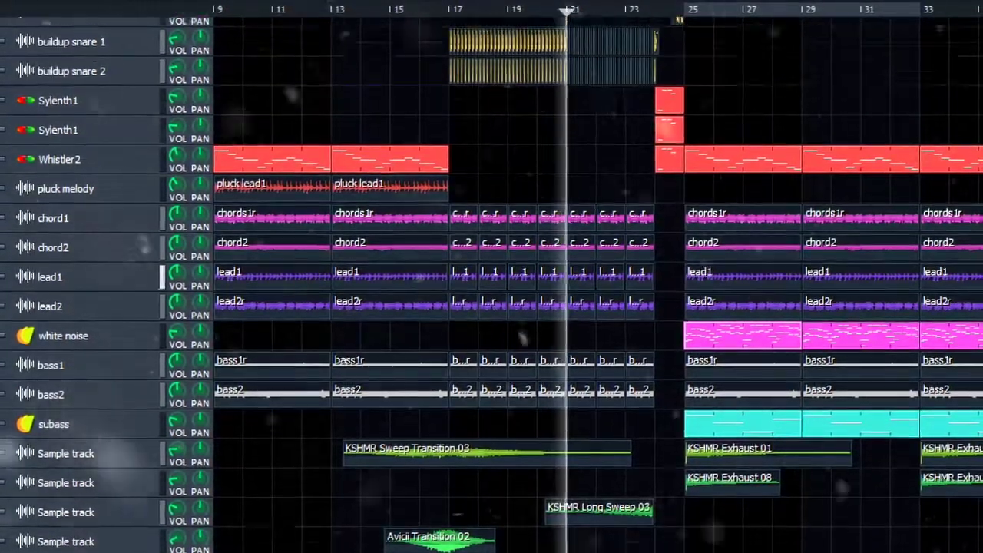
{"action": "scroll", "coordinate": [524, 338], "scroll_direction": "up", "scroll_amount": 4}
{"action": "scroll", "coordinate": [524, 338], "scroll_direction": "right", "scroll_amount": 1}
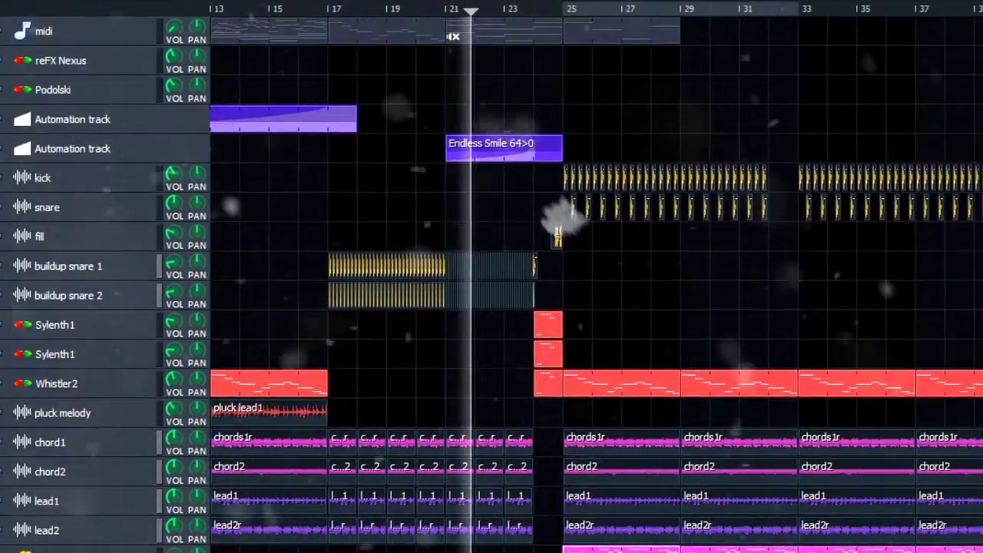
{"action": "scroll", "coordinate": [524, 338], "scroll_direction": "right", "scroll_amount": 1}
{"action": "scroll", "coordinate": [524, 338], "scroll_direction": "down", "scroll_amount": 1}
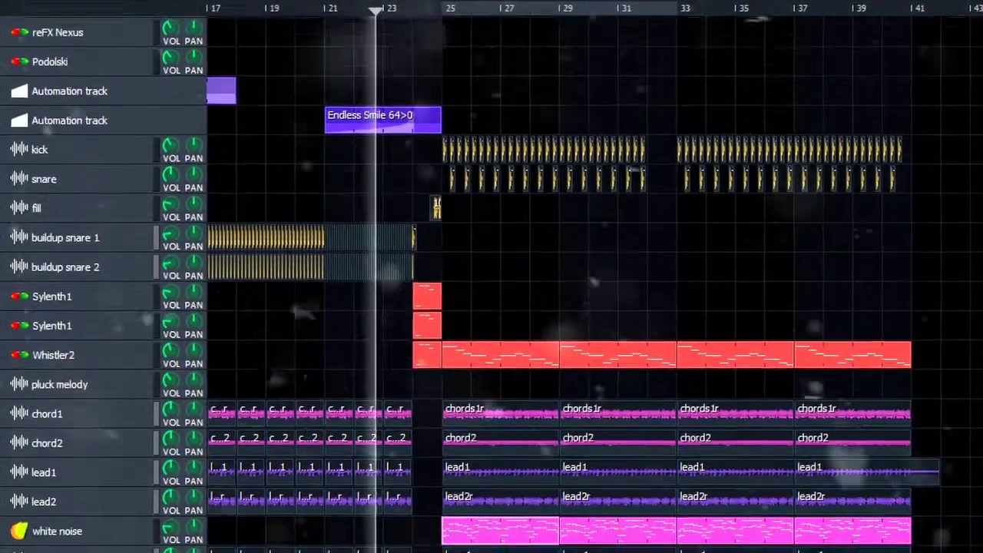
{"action": "scroll", "coordinate": [524, 338], "scroll_direction": "down", "scroll_amount": 8}
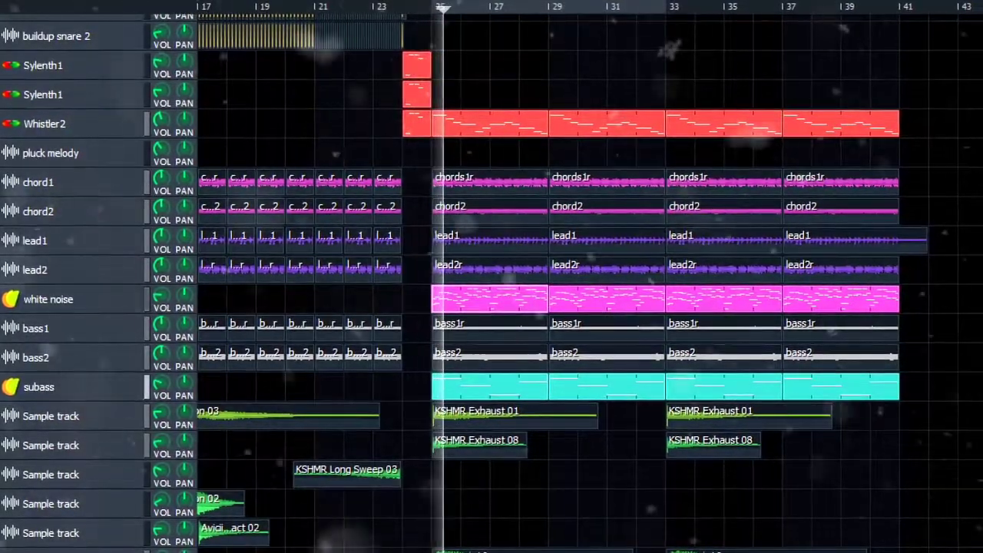
{"action": "scroll", "coordinate": [491, 291], "scroll_direction": "up", "scroll_amount": 1}
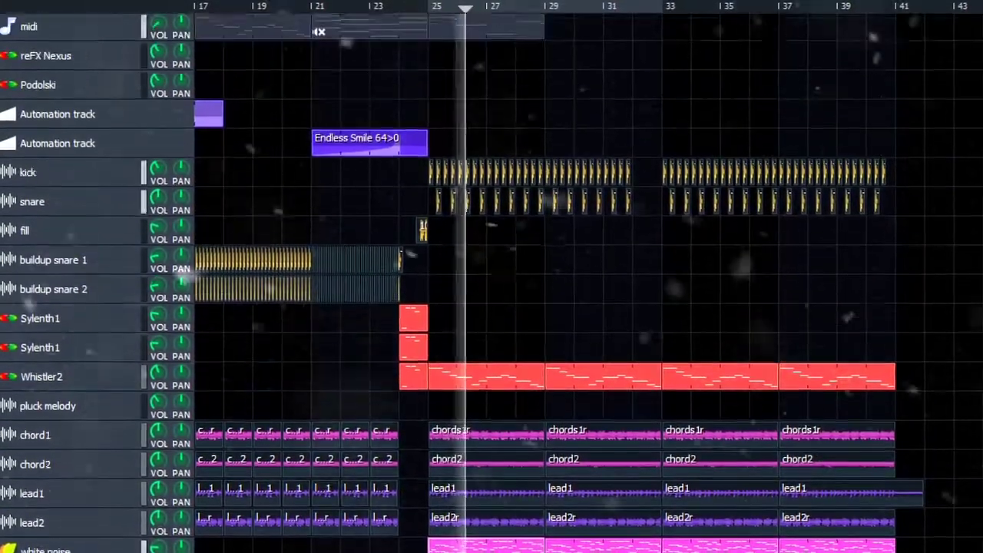